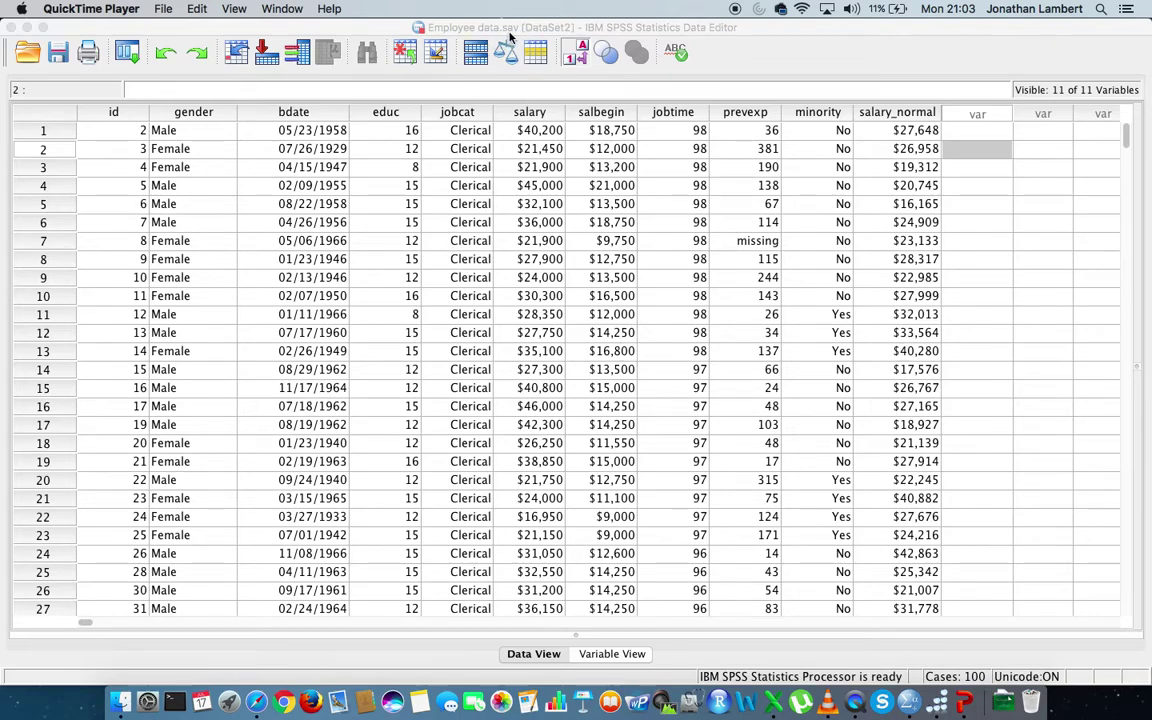
Step: Browse the data by selecting the first rows and the id through salary columns
click(128, 118)
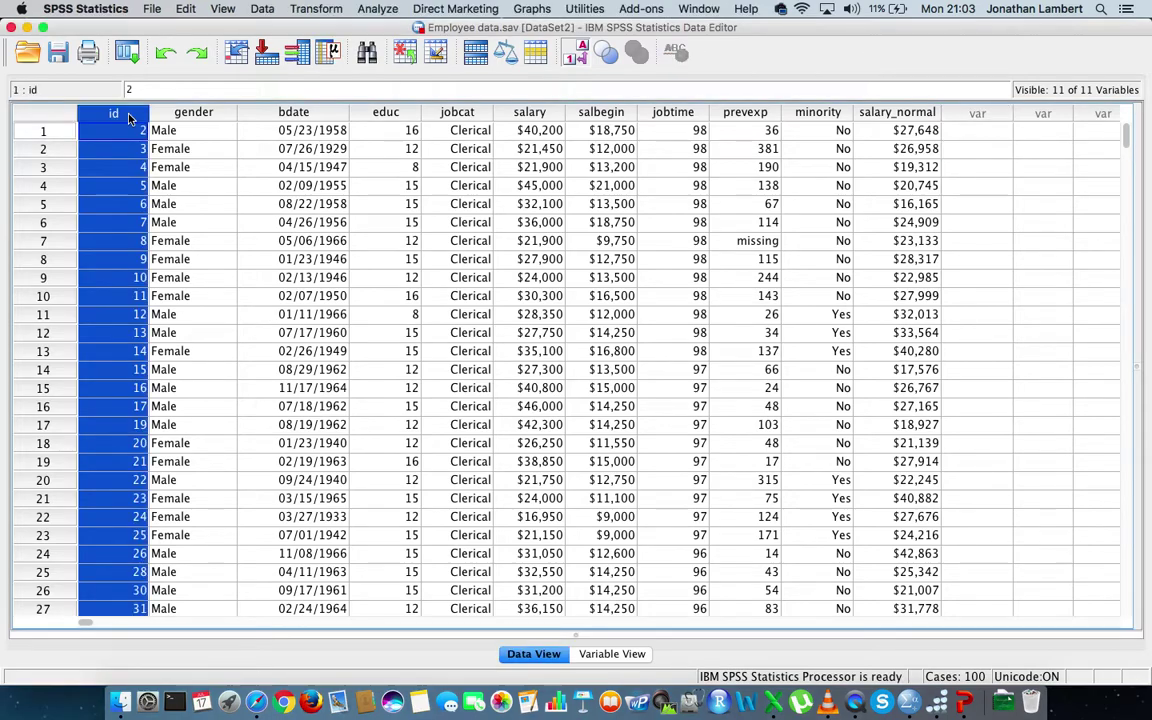
click(48, 130)
click(55, 149)
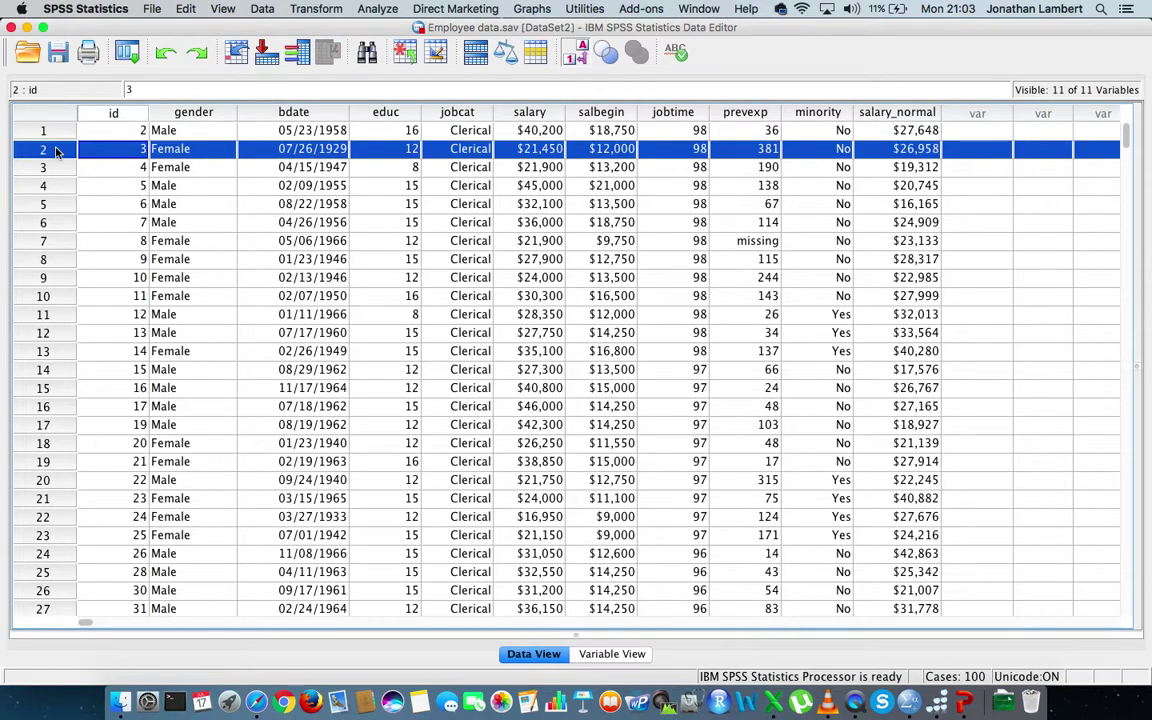
click(52, 127)
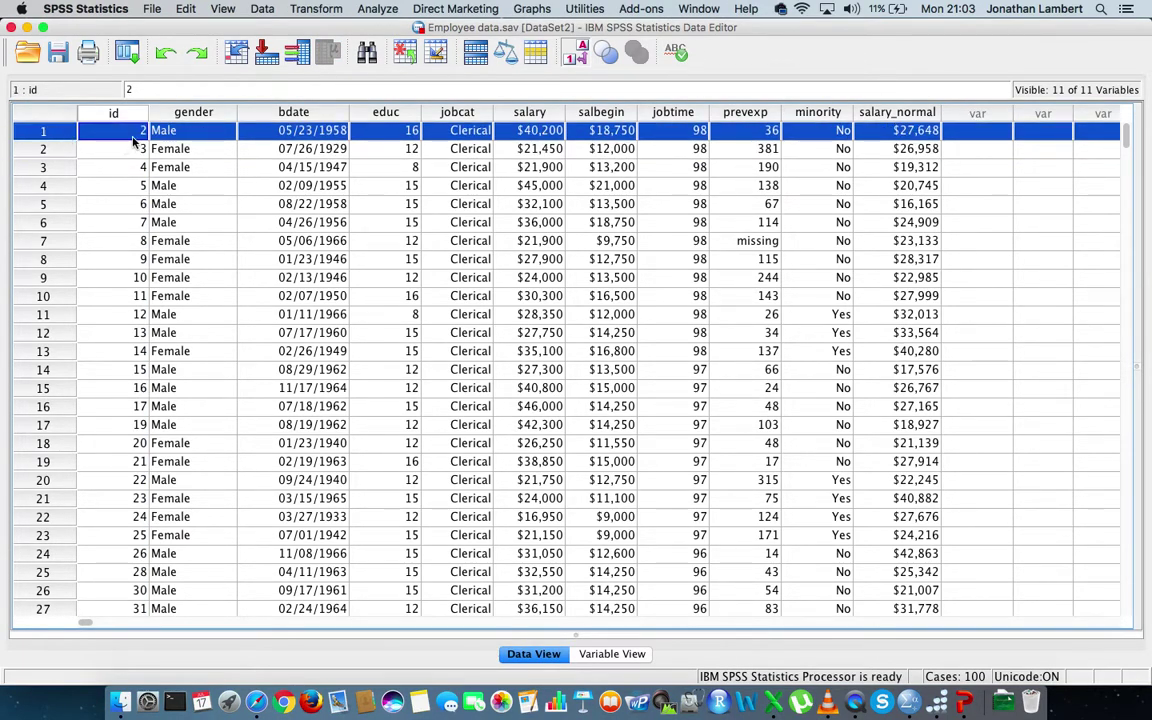
click(196, 116)
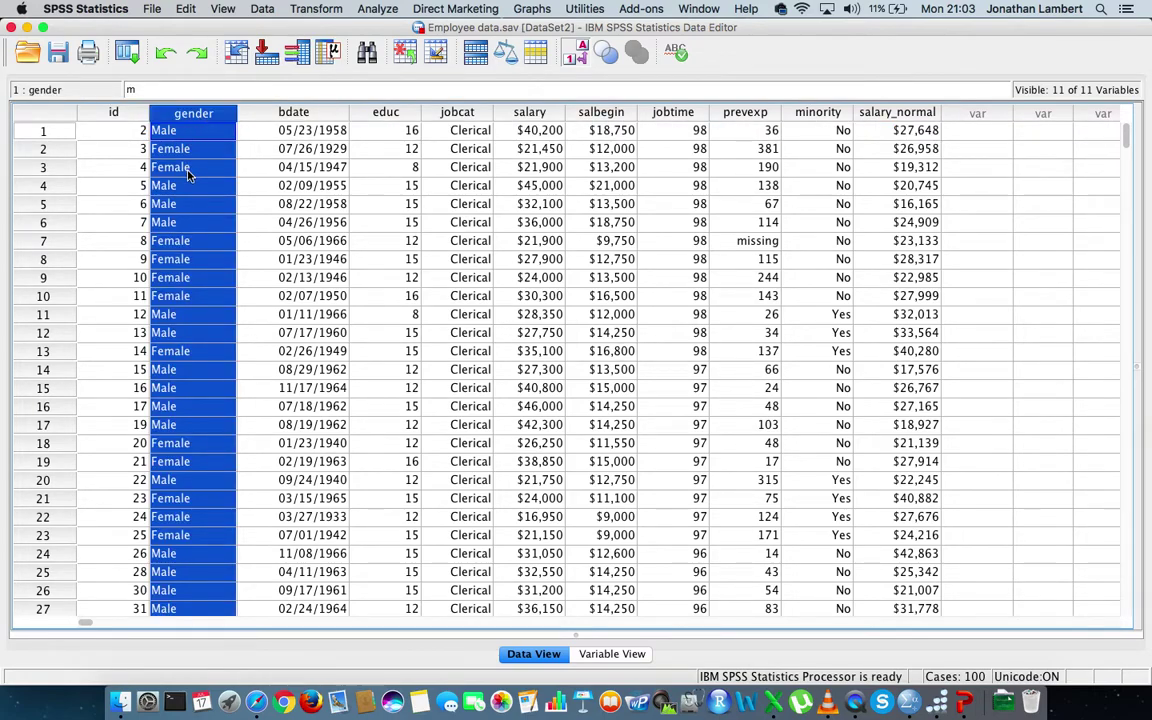
click(305, 115)
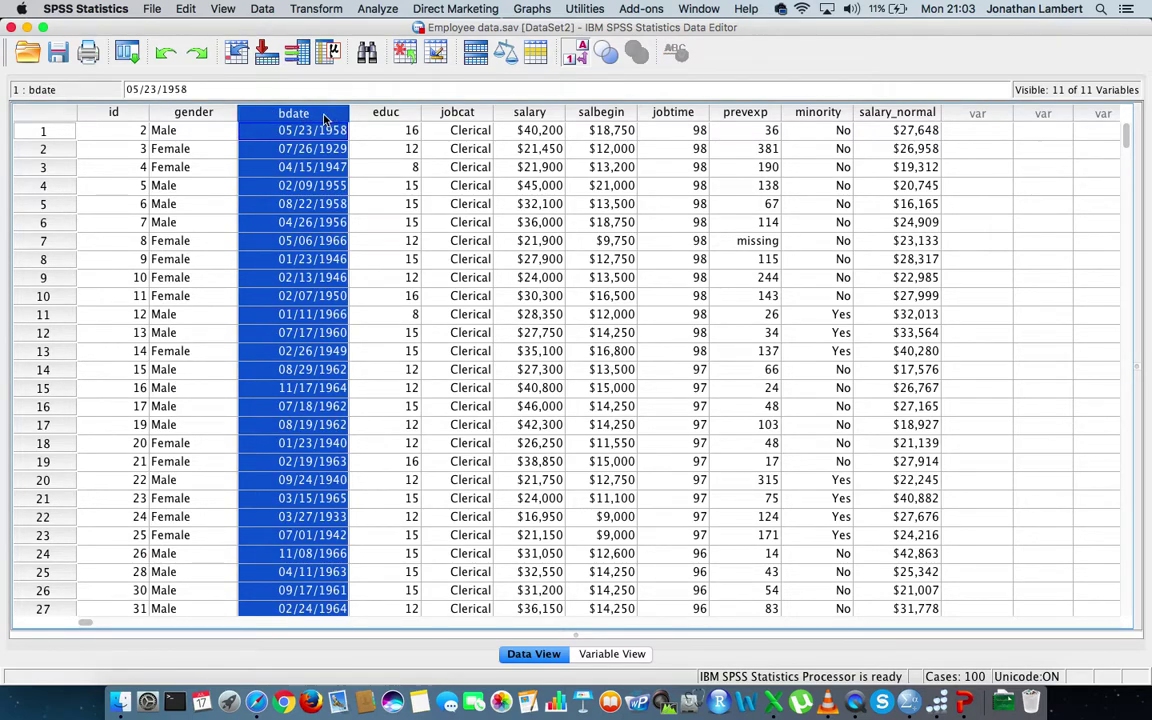
click(386, 114)
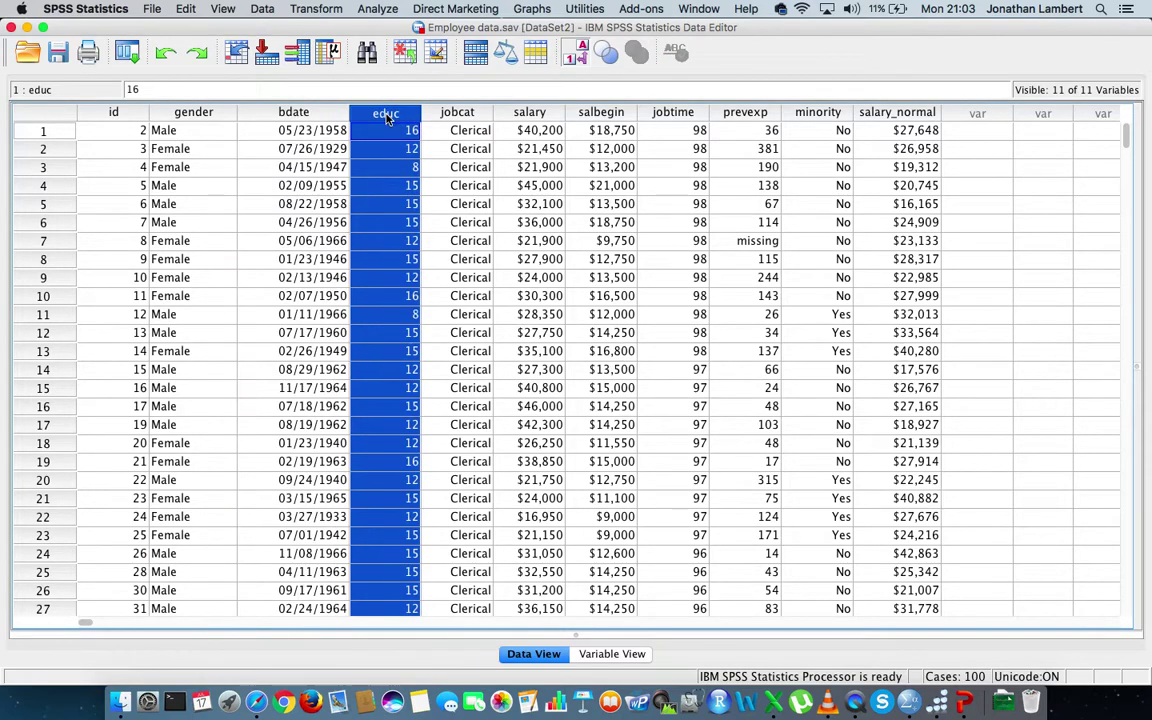
click(459, 115)
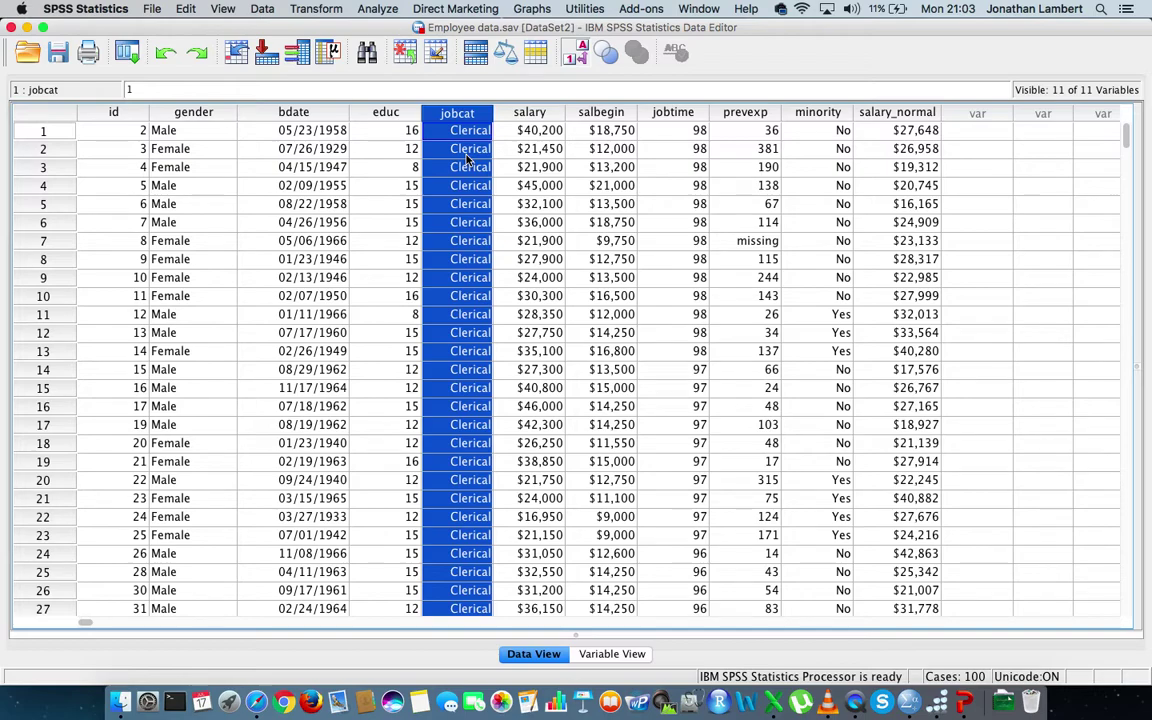
click(537, 116)
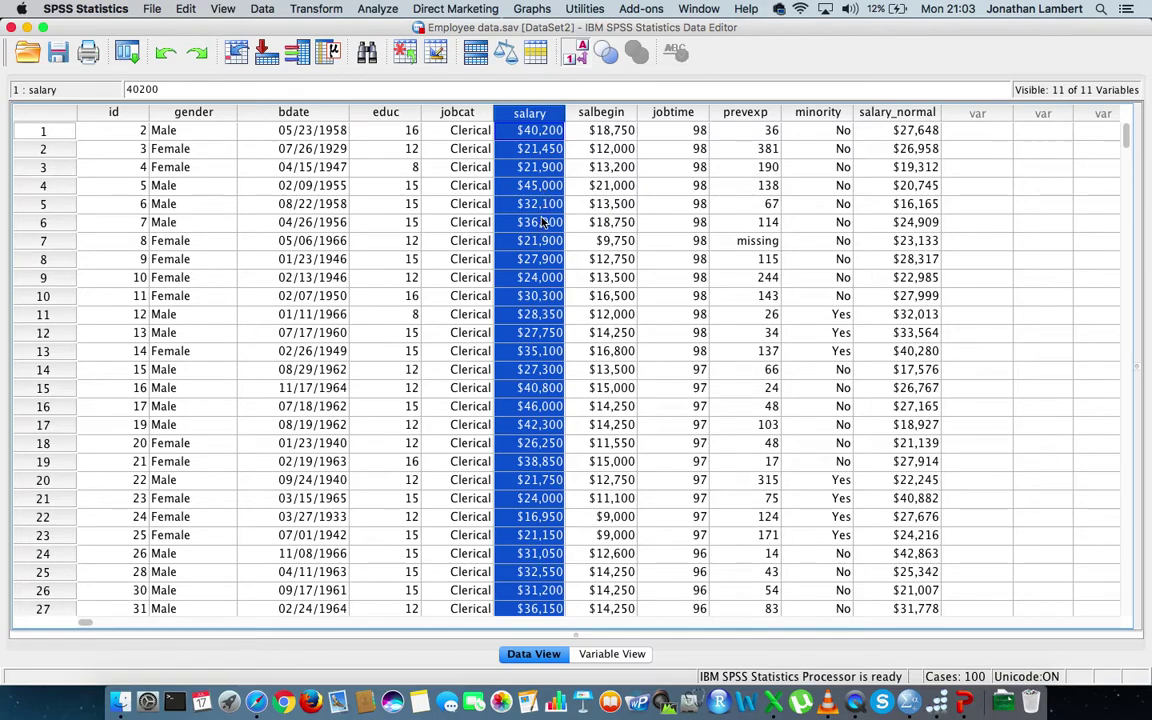
Step: Select the salbegin through salary_normal columns, then return to the salary column
click(613, 115)
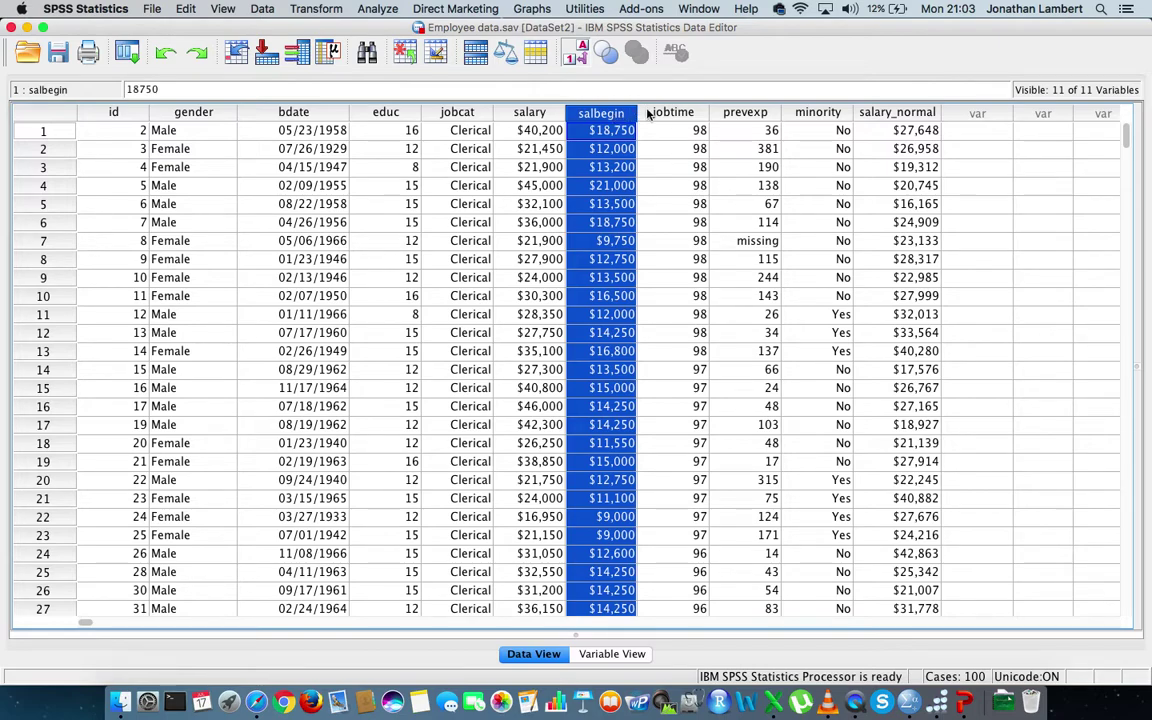
click(681, 115)
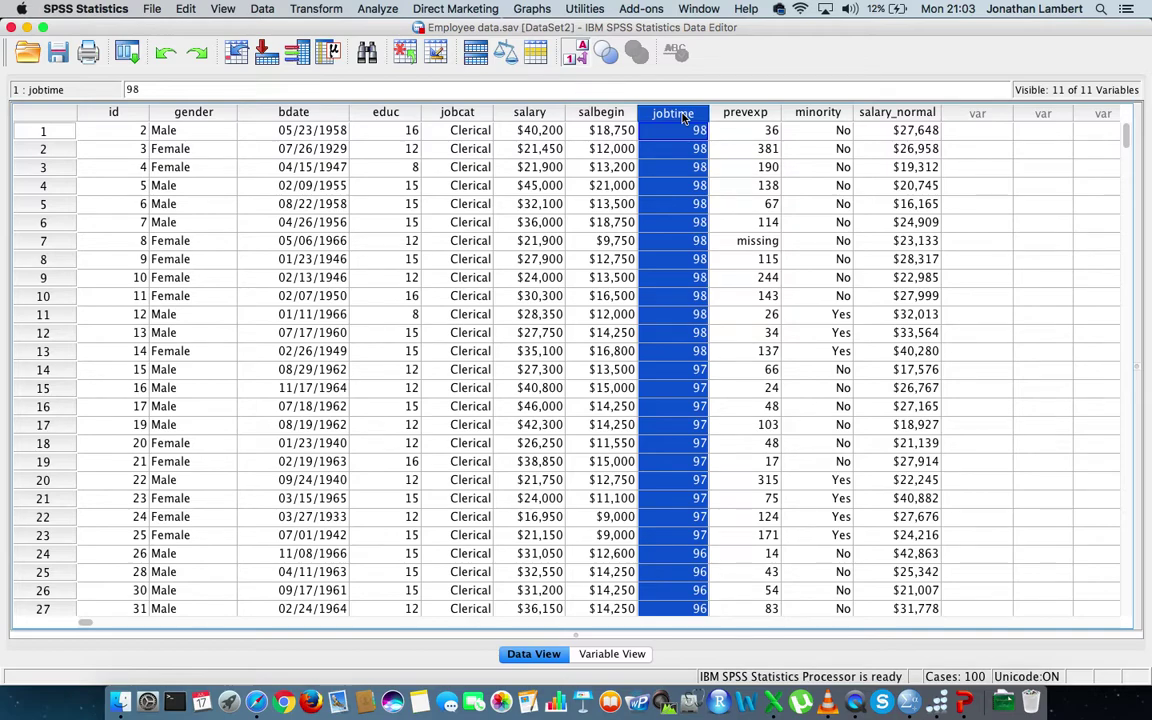
click(770, 115)
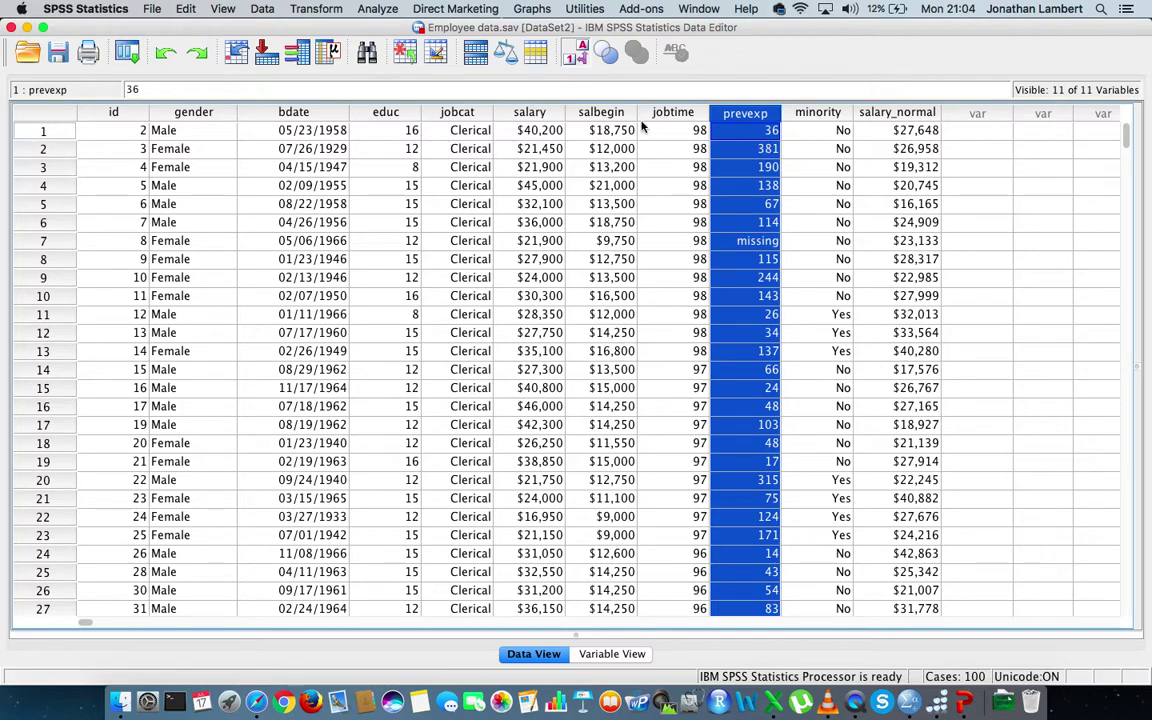
click(822, 114)
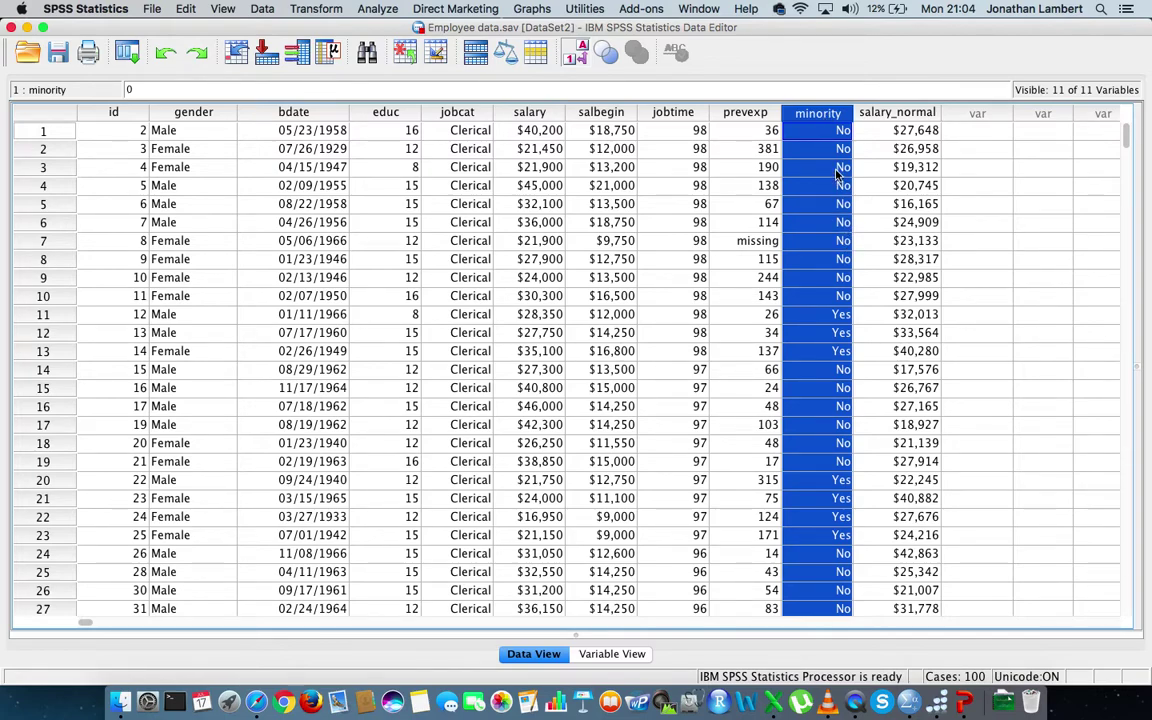
click(899, 115)
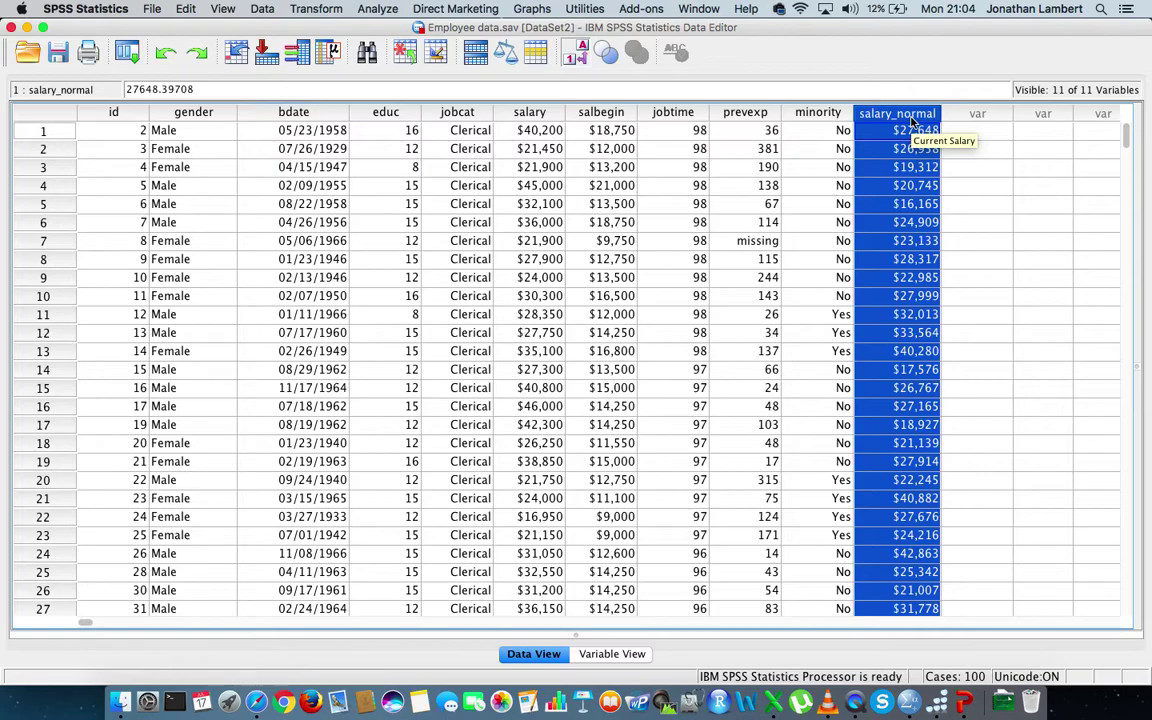
click(530, 113)
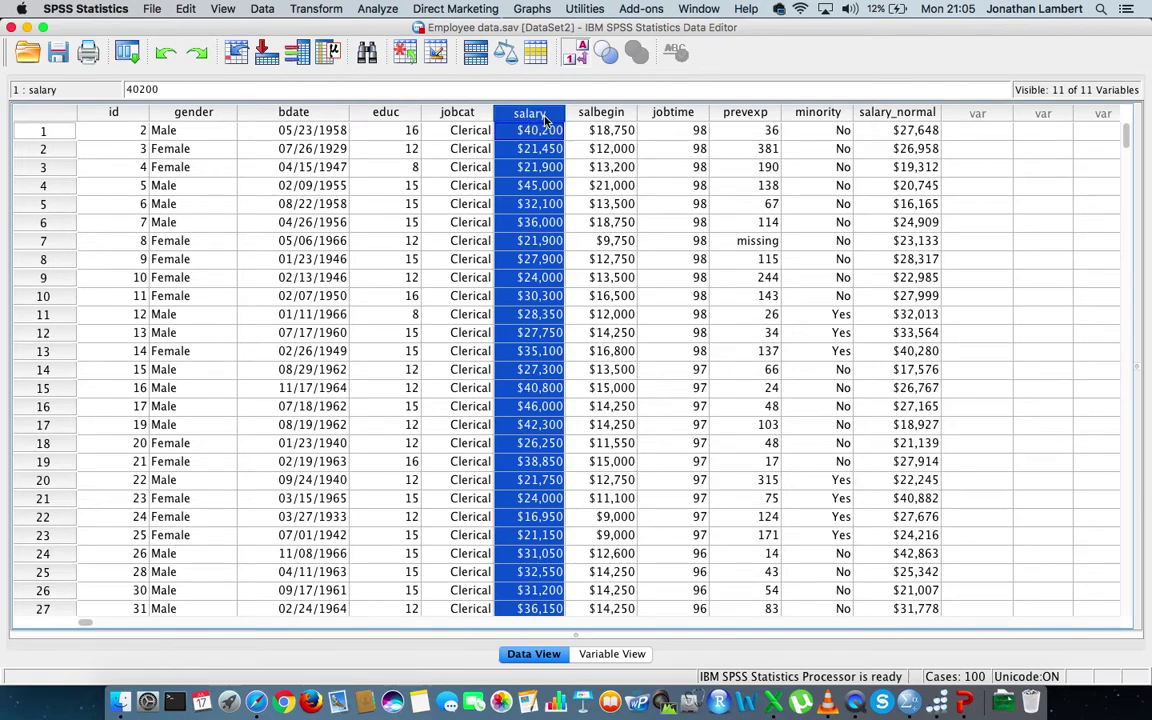
click(50, 131)
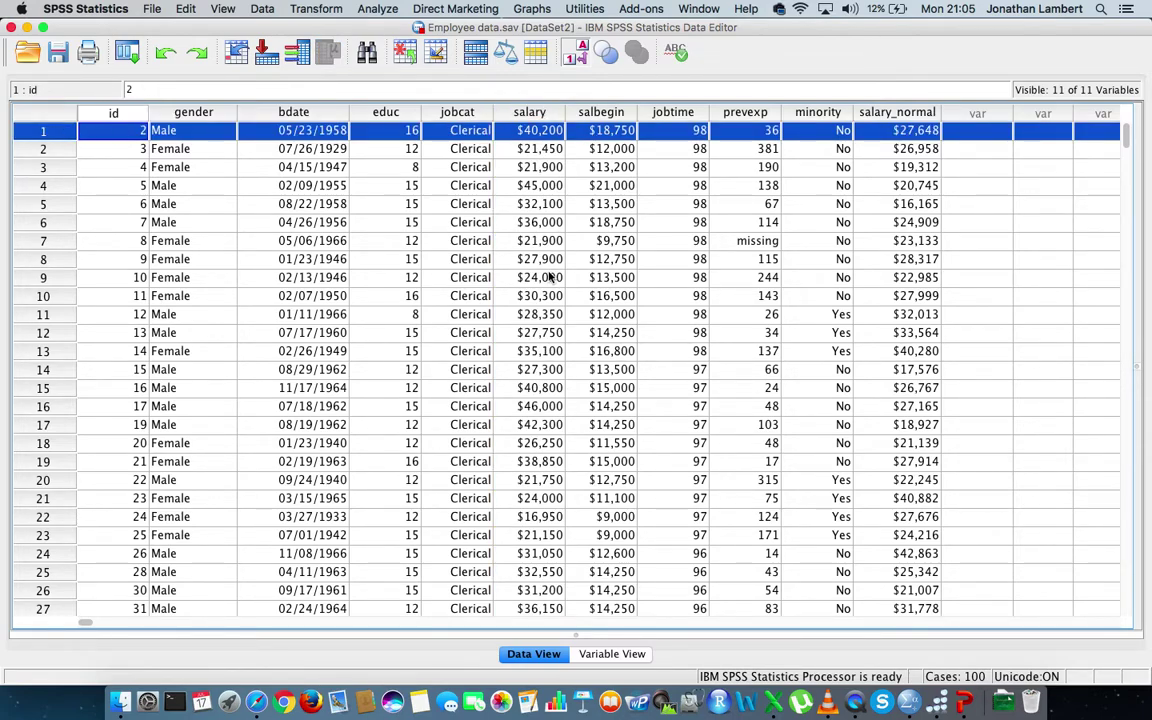
click(536, 114)
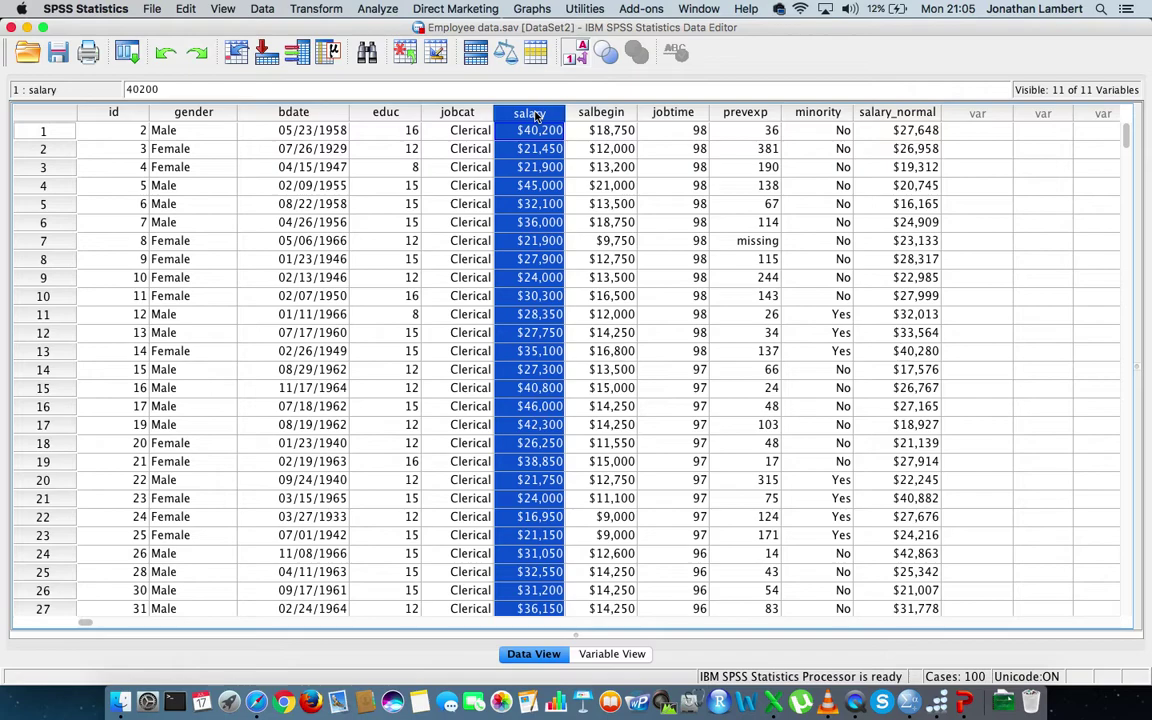
Step: Reset Rank Cases, queue Current Salary for ranking, and bring up Rank Types
click(331, 12)
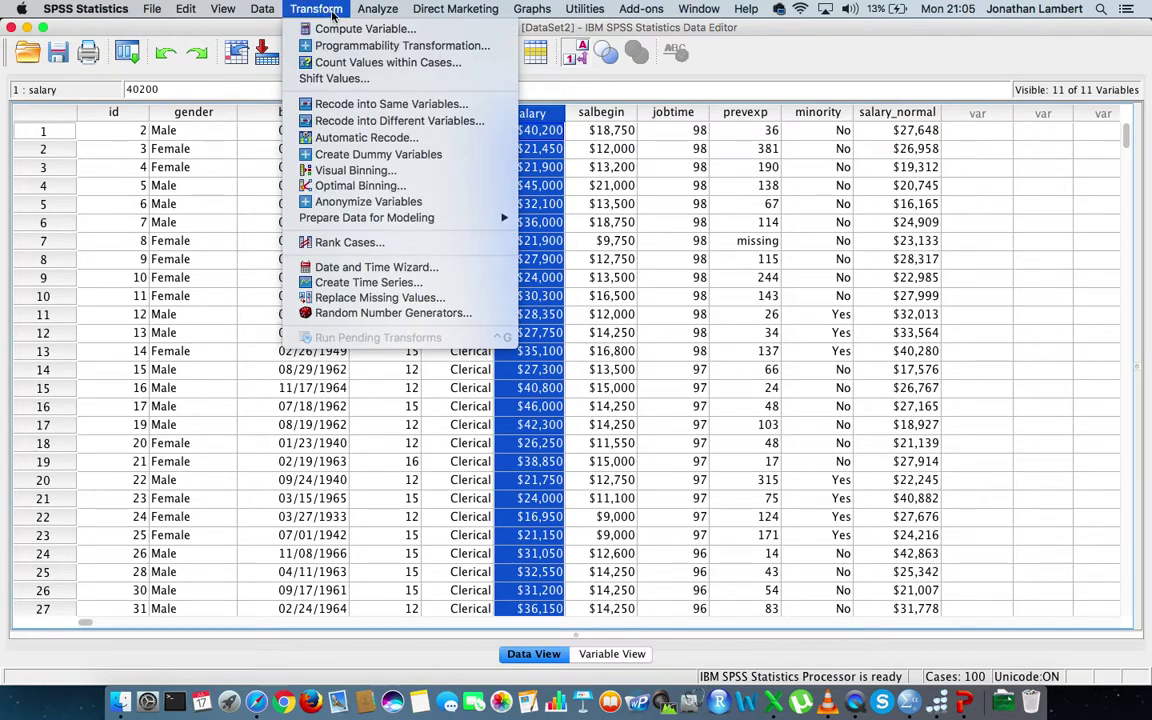
click(373, 244)
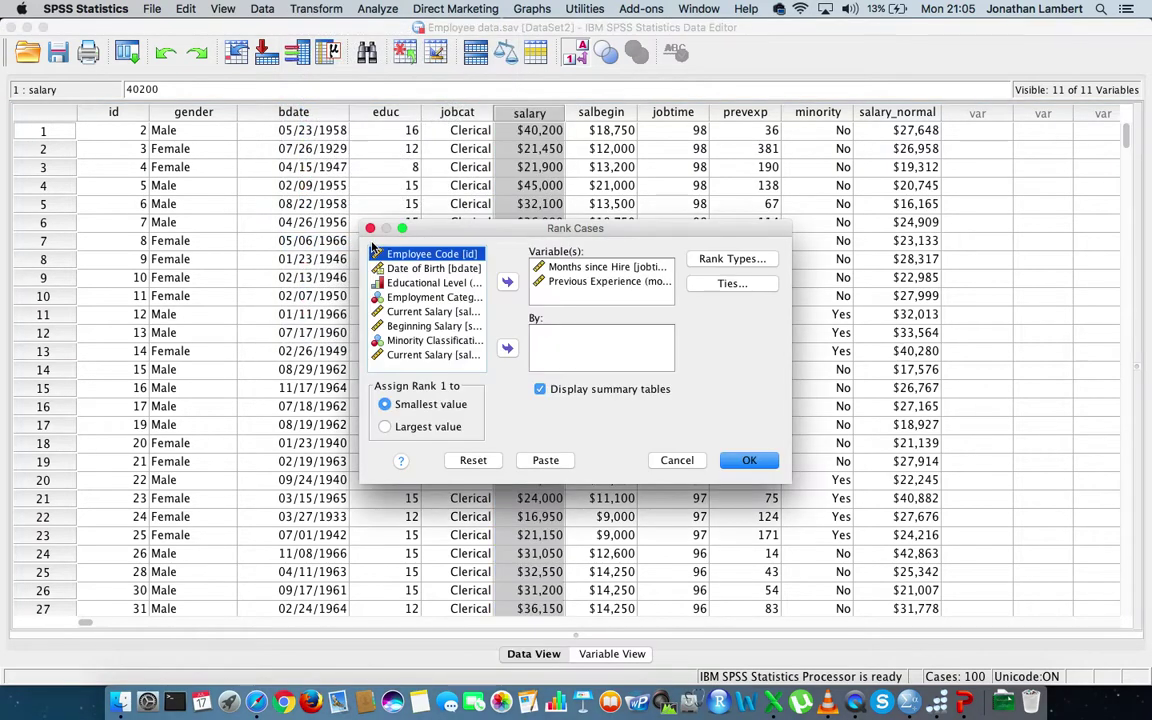
click(476, 459)
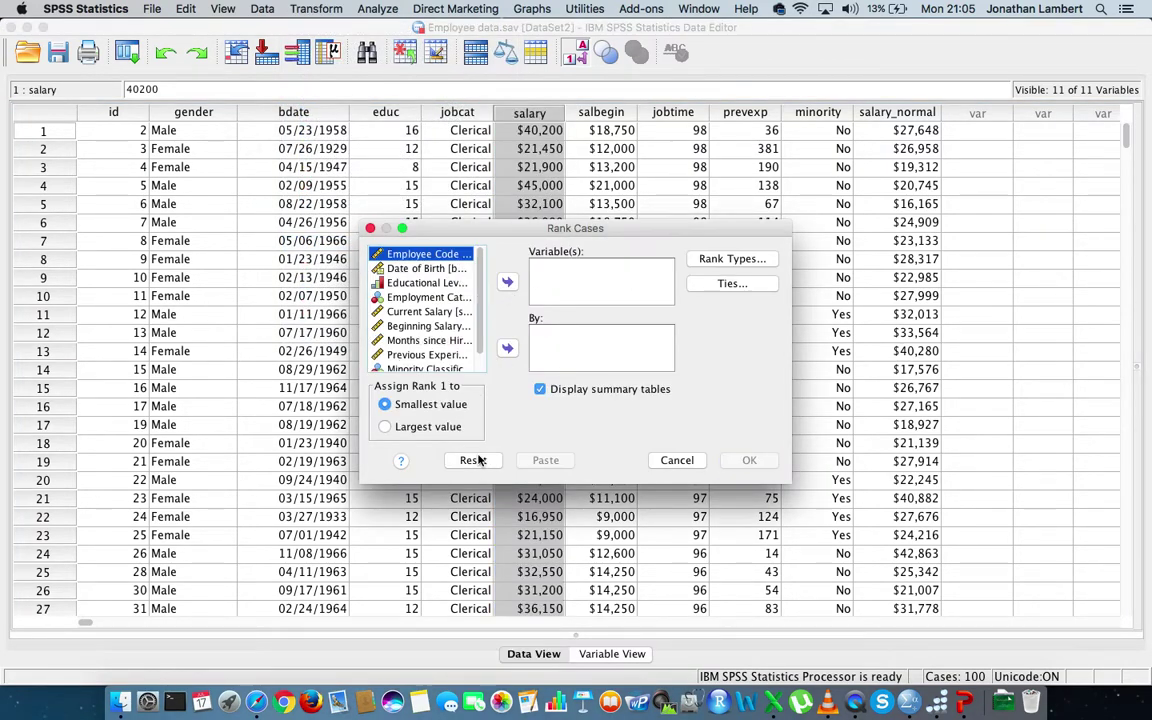
click(432, 312)
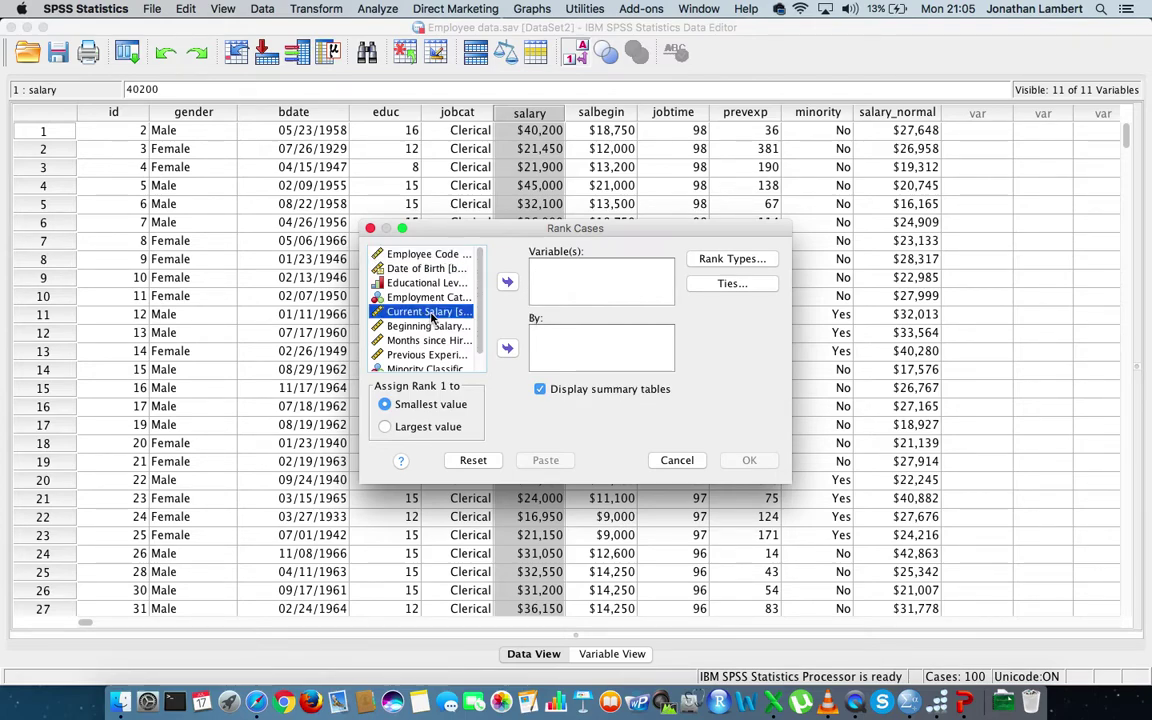
click(508, 284)
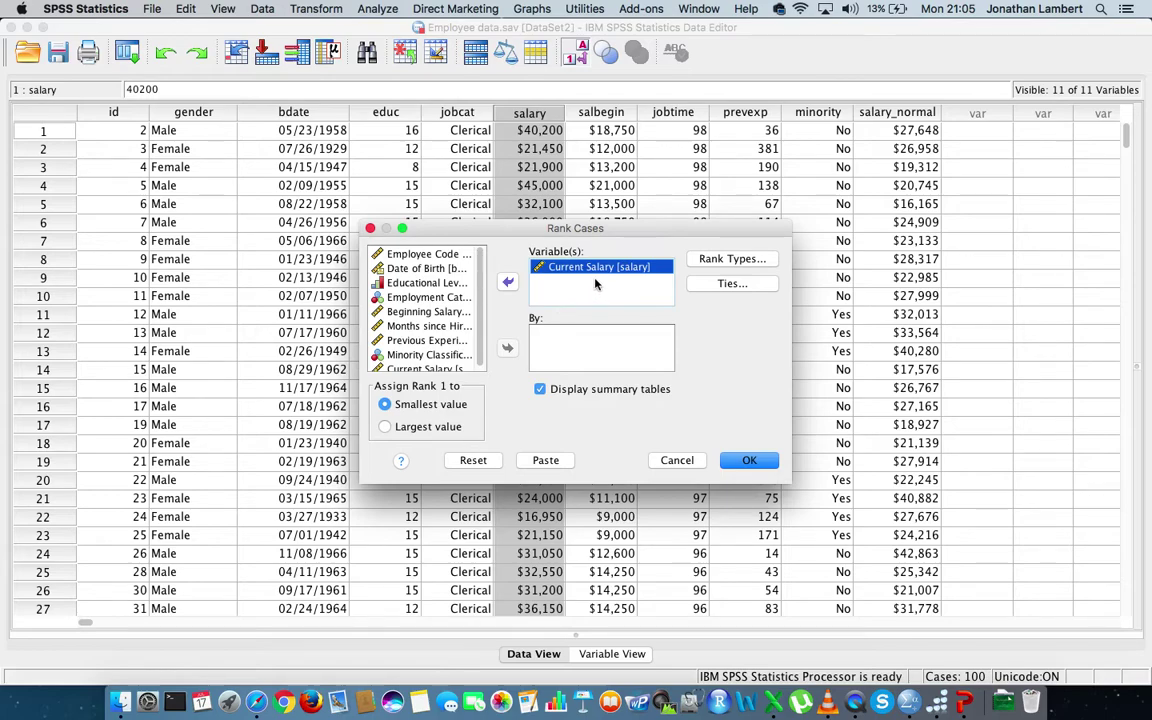
click(740, 260)
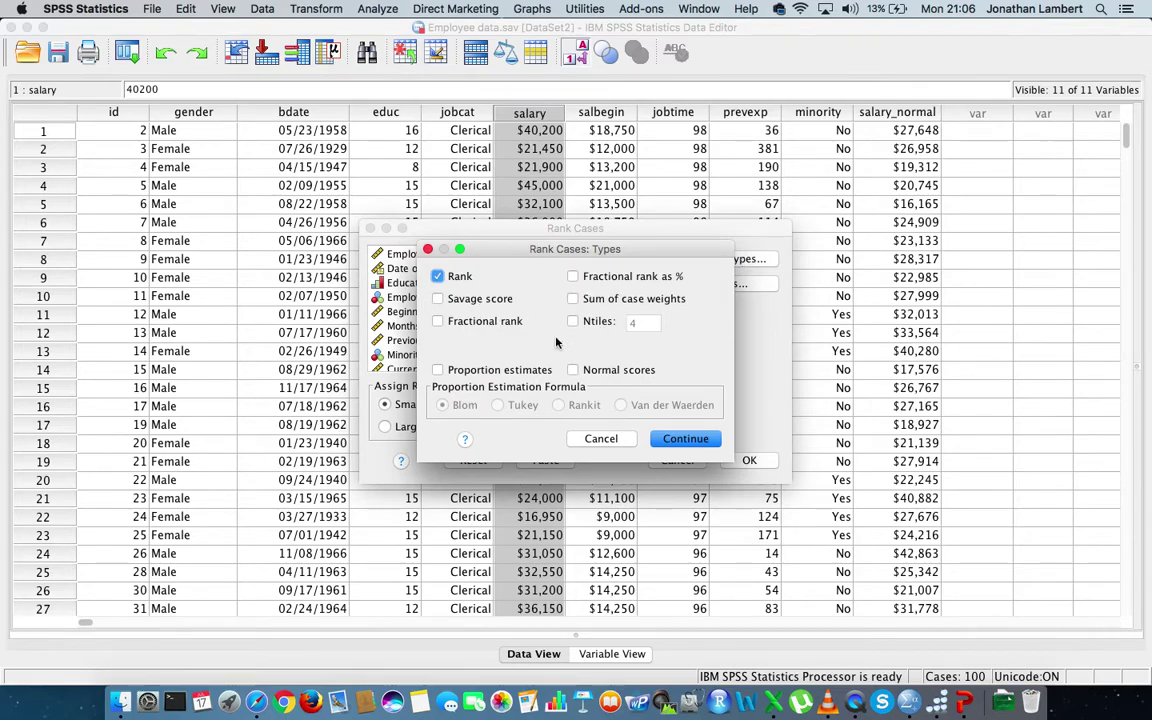
Step: Keep the plain Rank type and Mean for ties, then reset the Rank Cases dialog
click(684, 441)
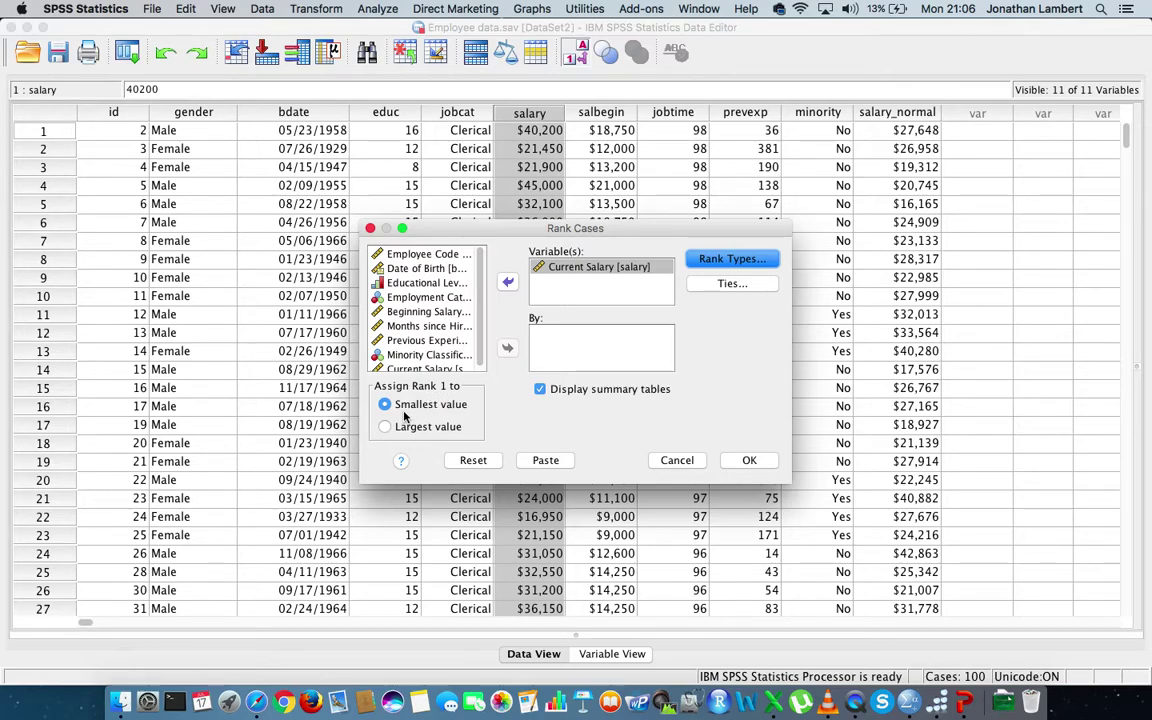
click(742, 287)
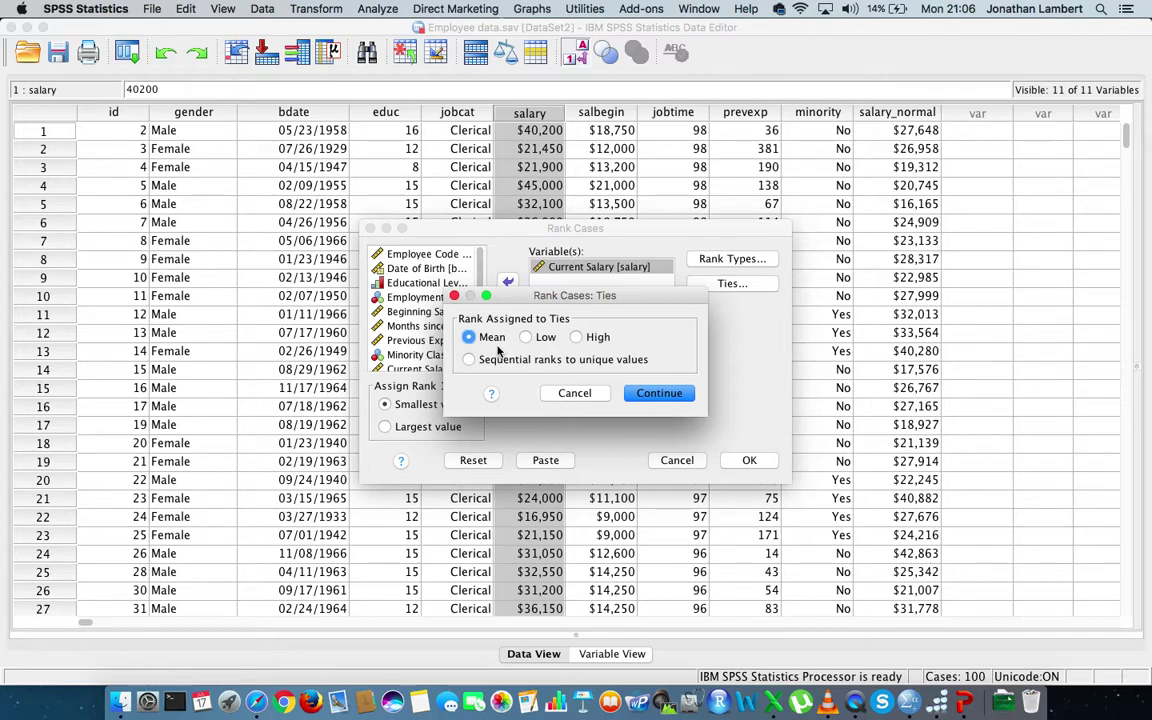
click(660, 394)
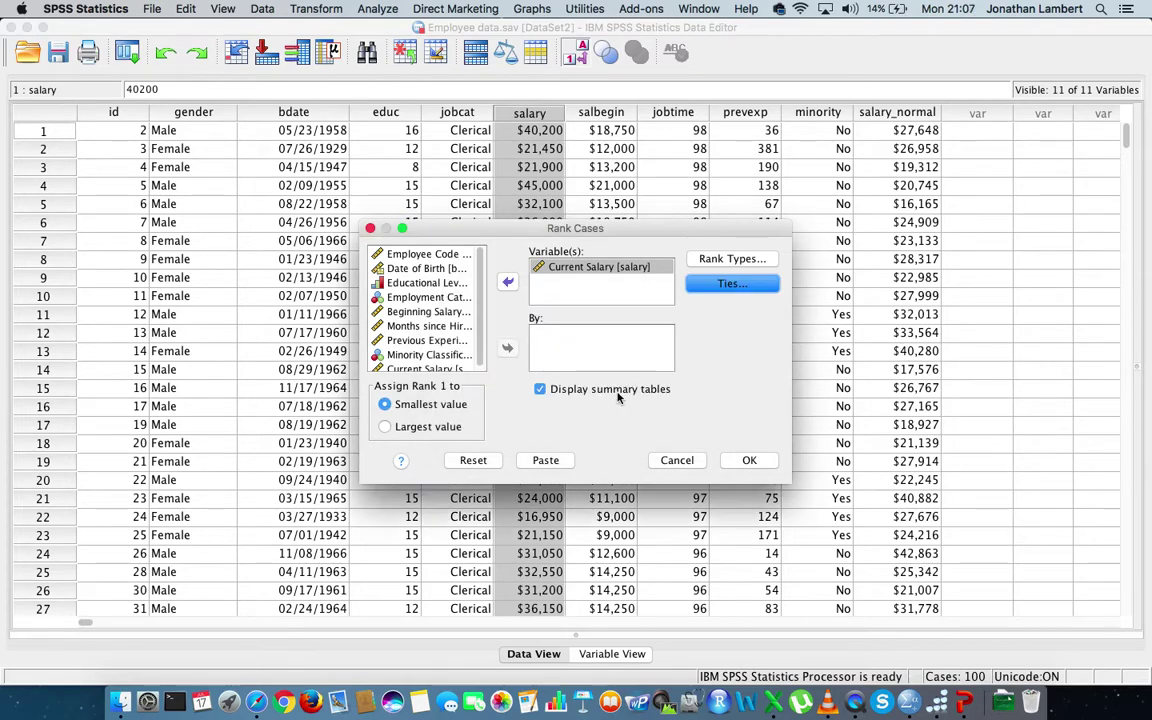
click(473, 461)
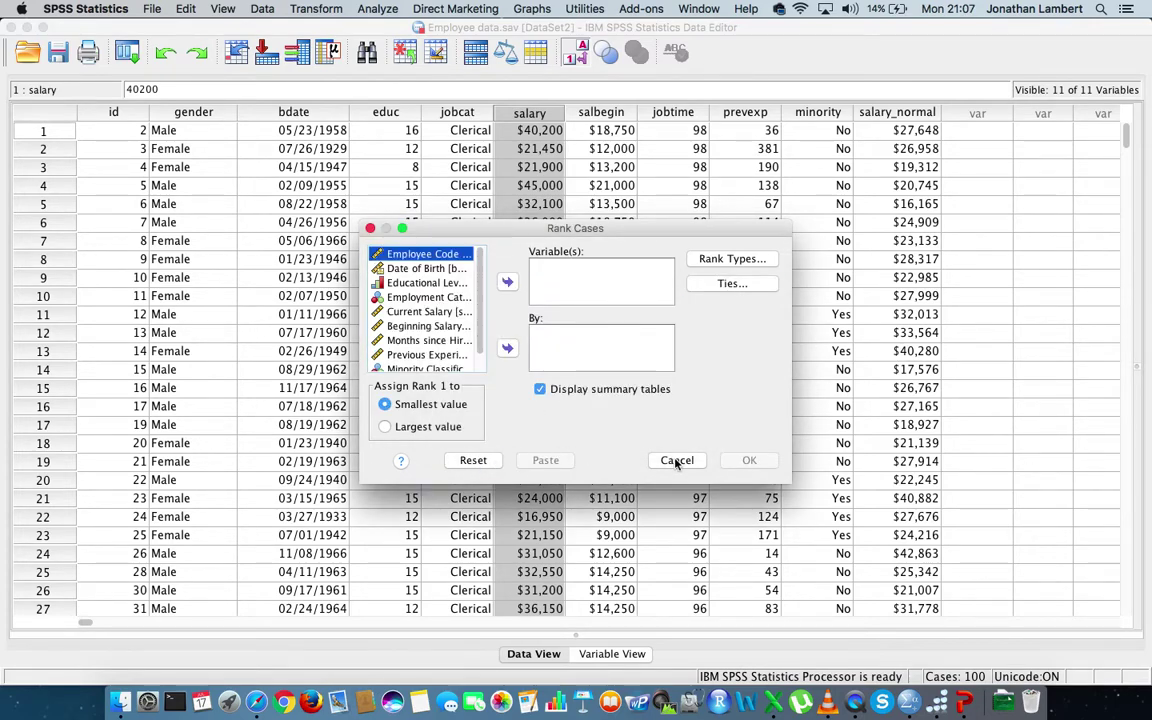
Step: Restart Rank Cases and rank Current Salary with default settings, creating Rsalary
click(676, 388)
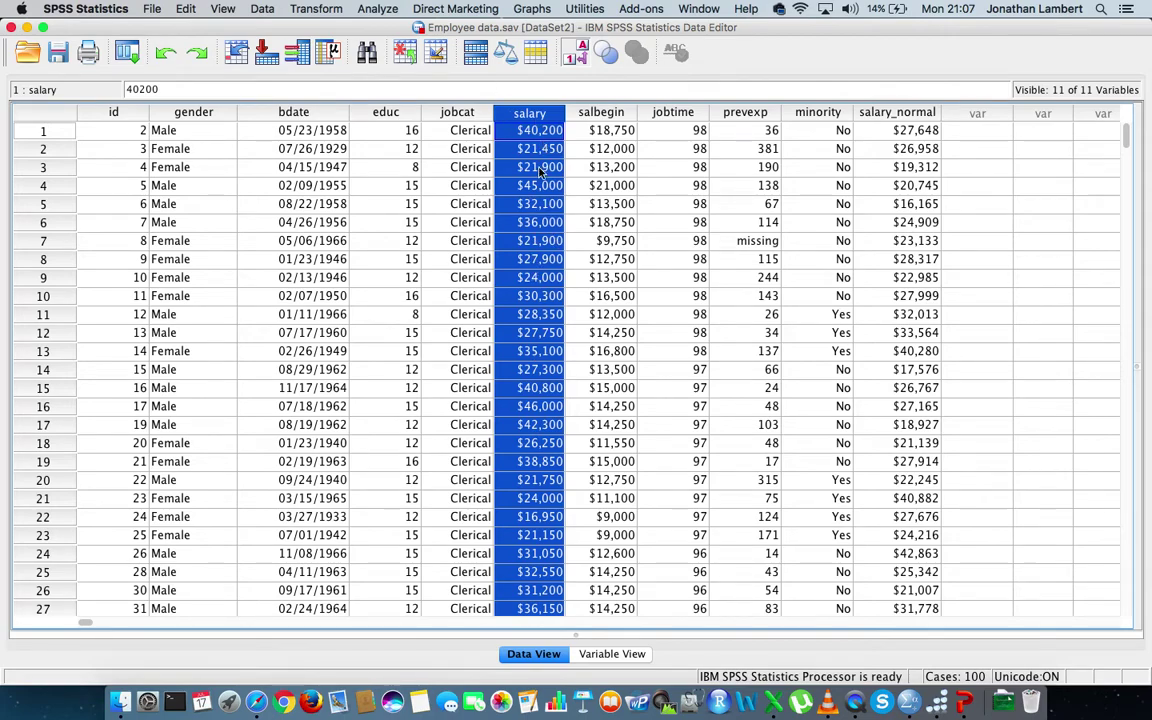
click(330, 11)
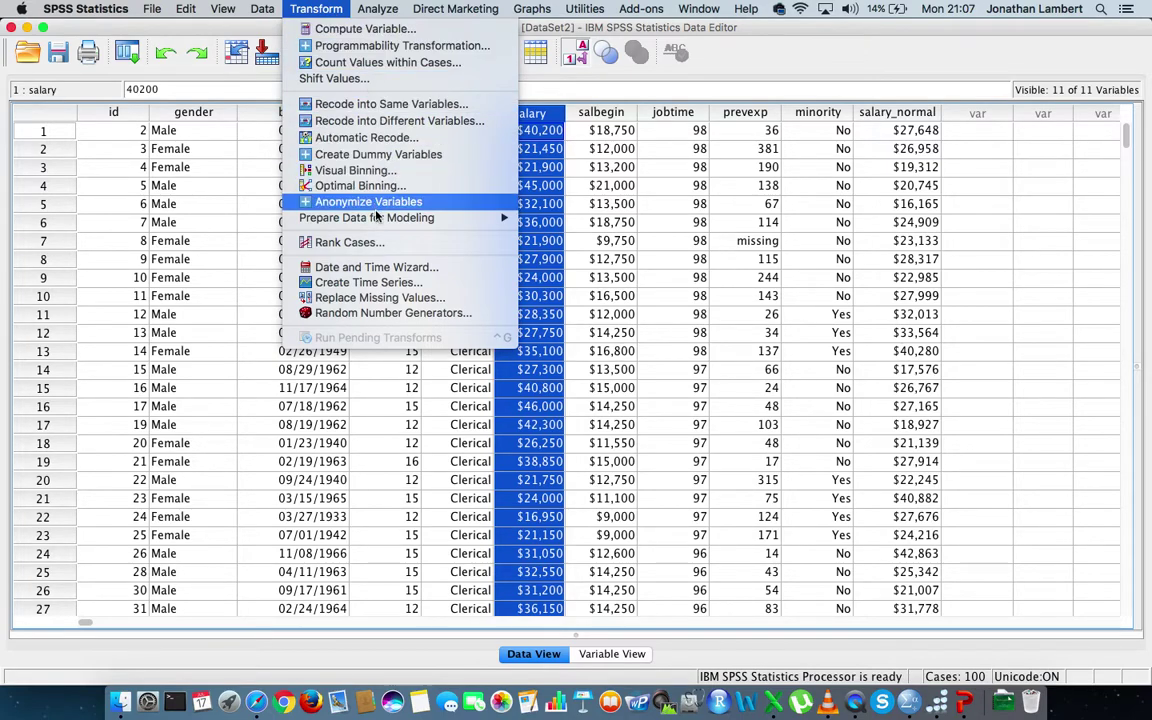
click(379, 245)
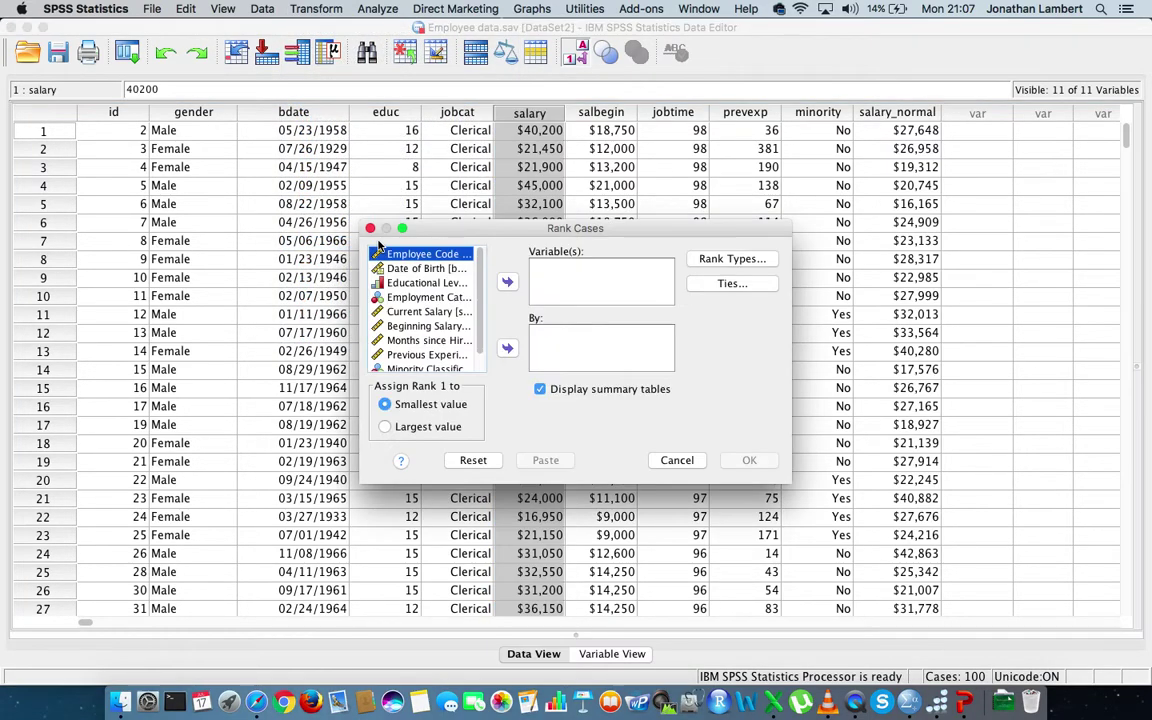
click(432, 312)
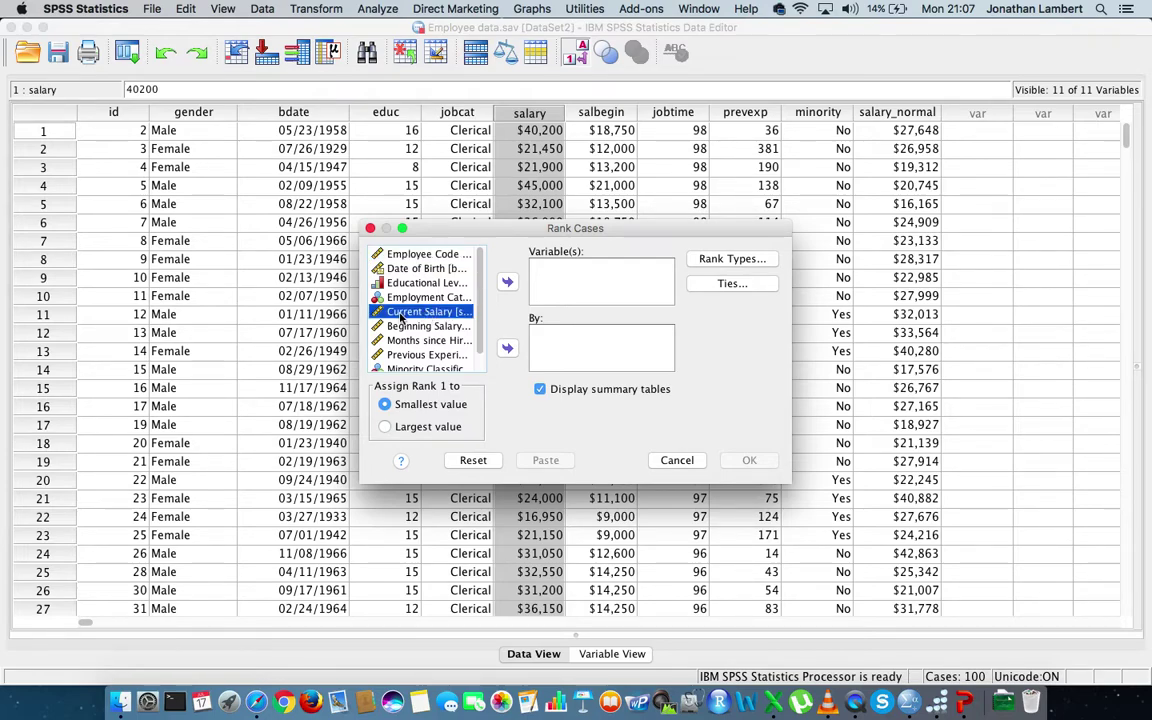
click(508, 283)
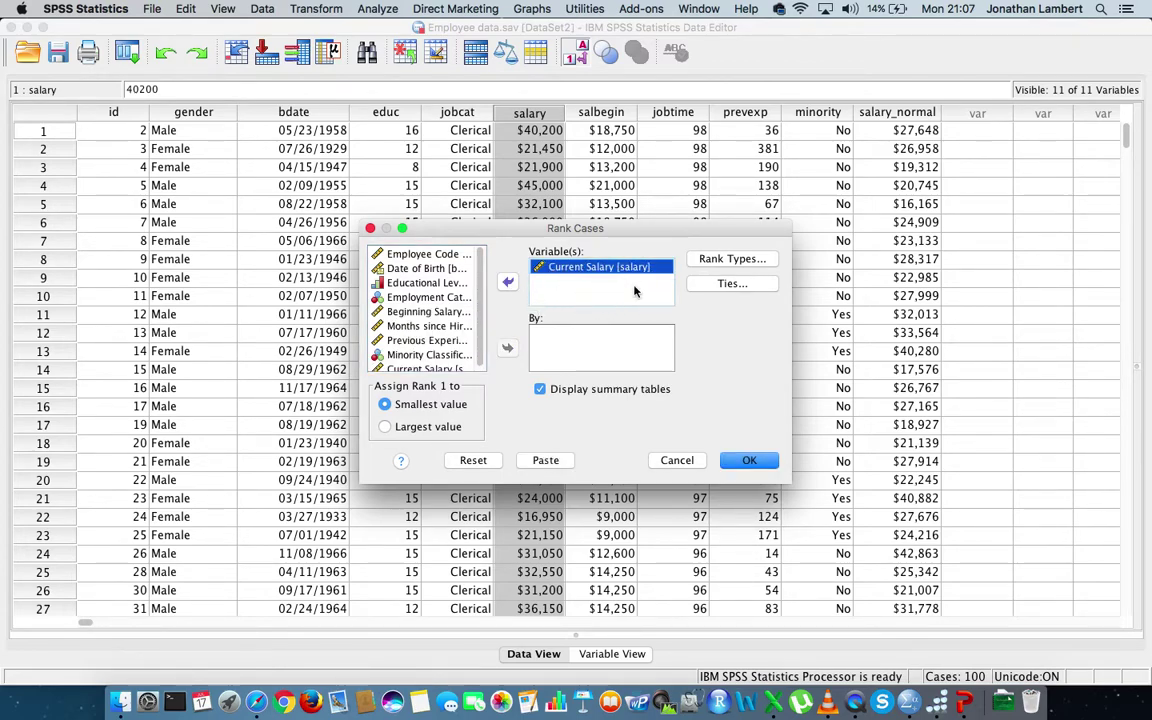
click(755, 463)
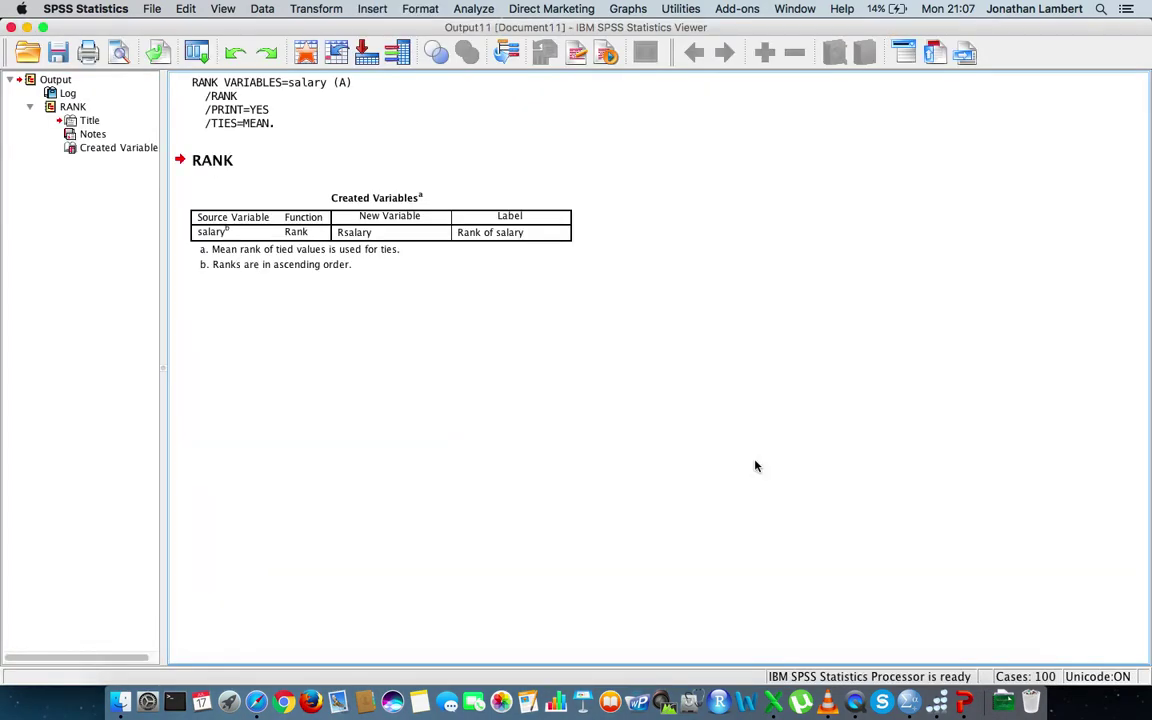
Step: Leave the Created Variables output and bring the Employee data.sav editor forward
click(450, 267)
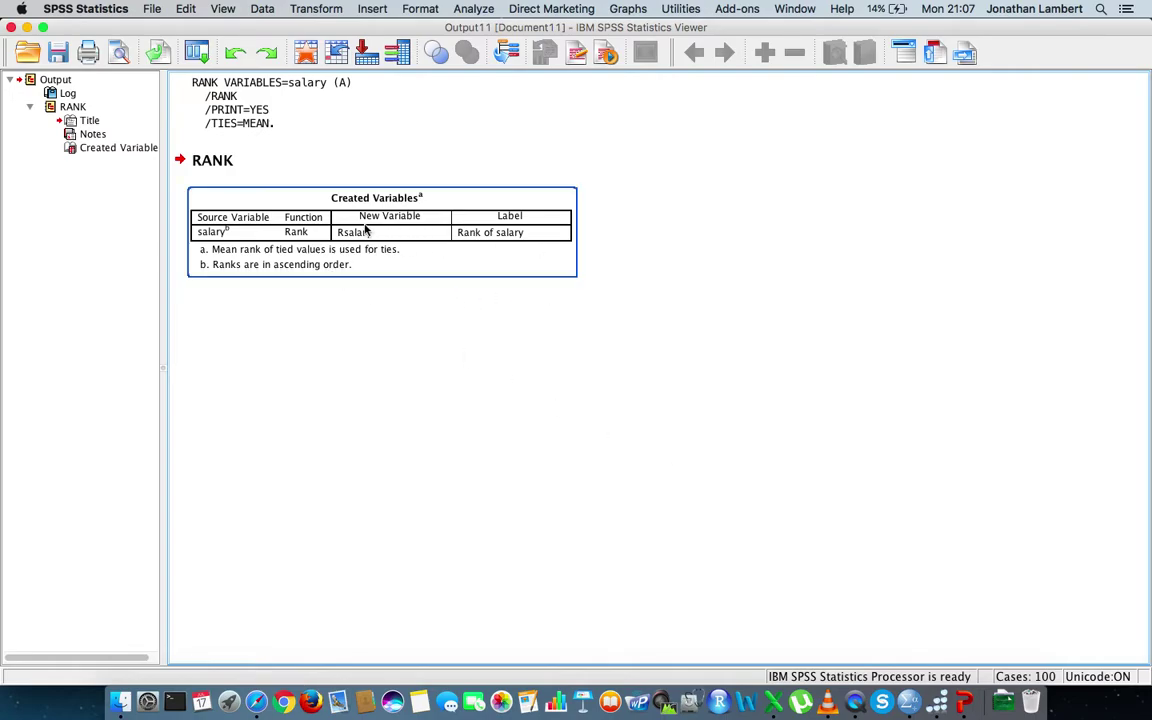
click(428, 390)
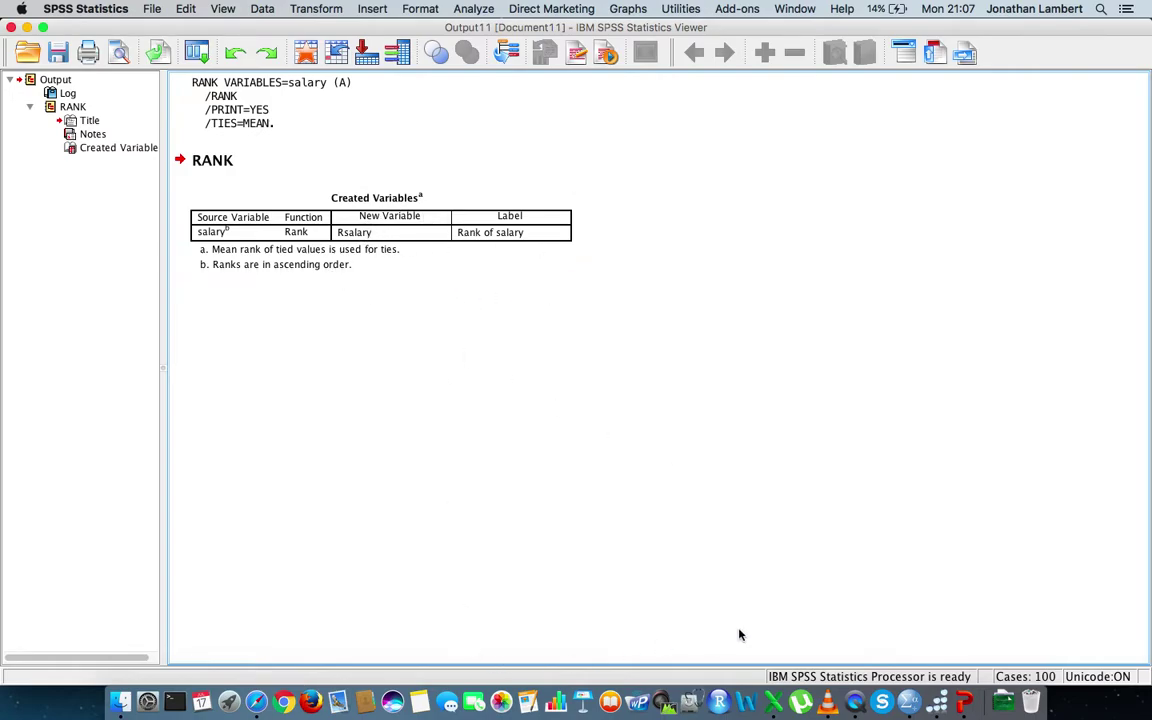
right_click(908, 703)
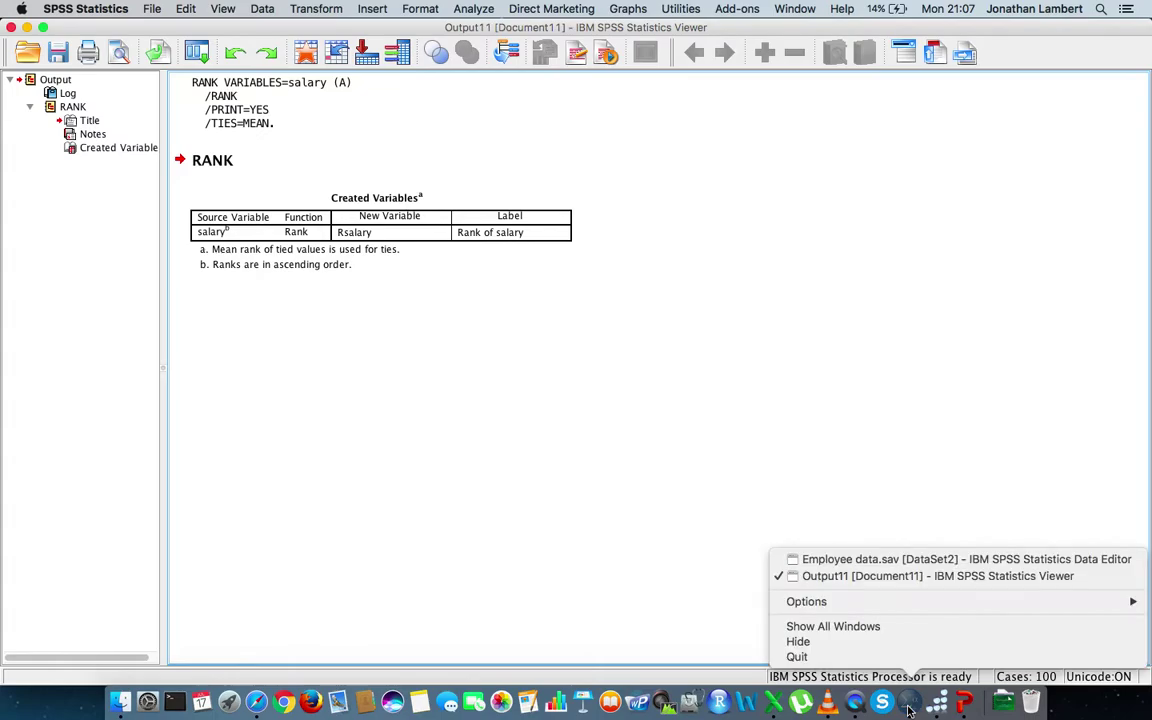
click(884, 567)
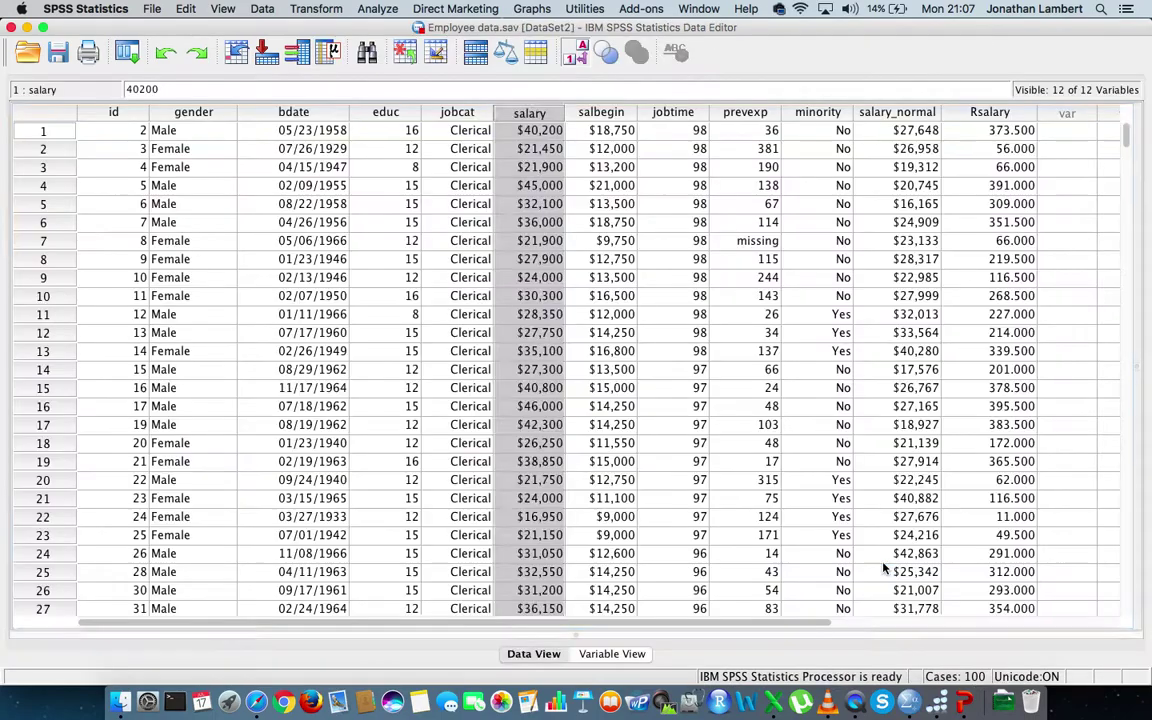
Step: Inspect the new Rsalary column with ranks such as 373.500 and 56.000
click(1013, 116)
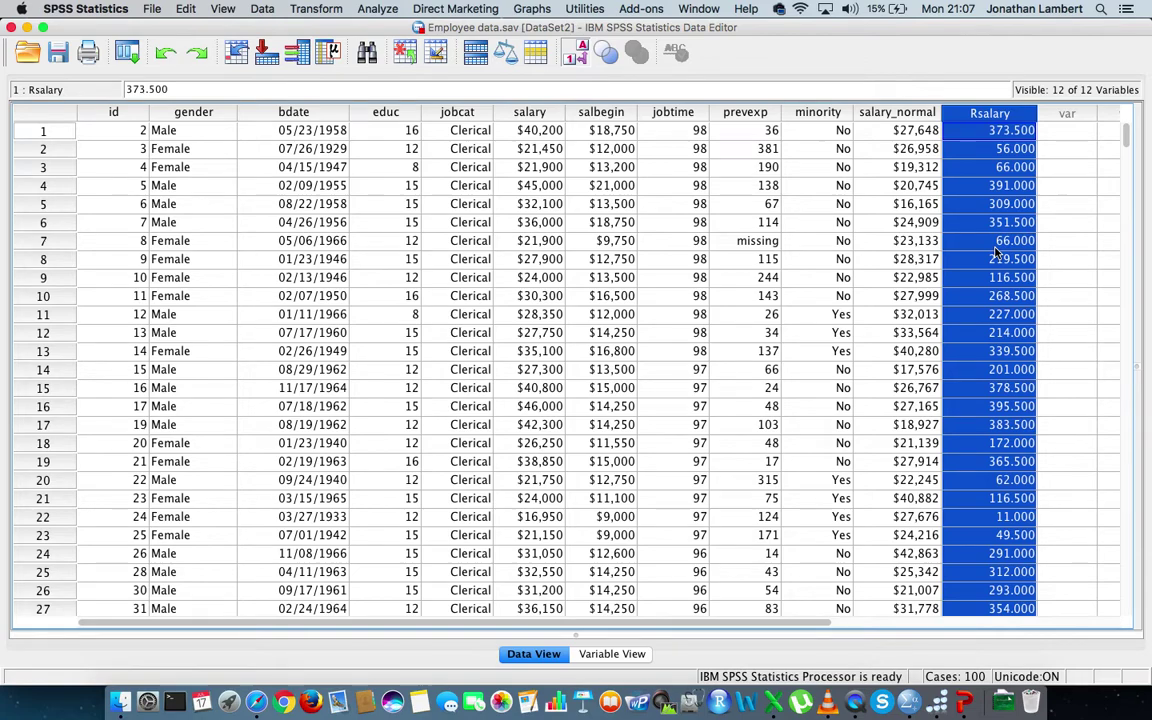
scroll(995, 252, down, 3)
scroll(995, 252, up, 3)
click(1087, 167)
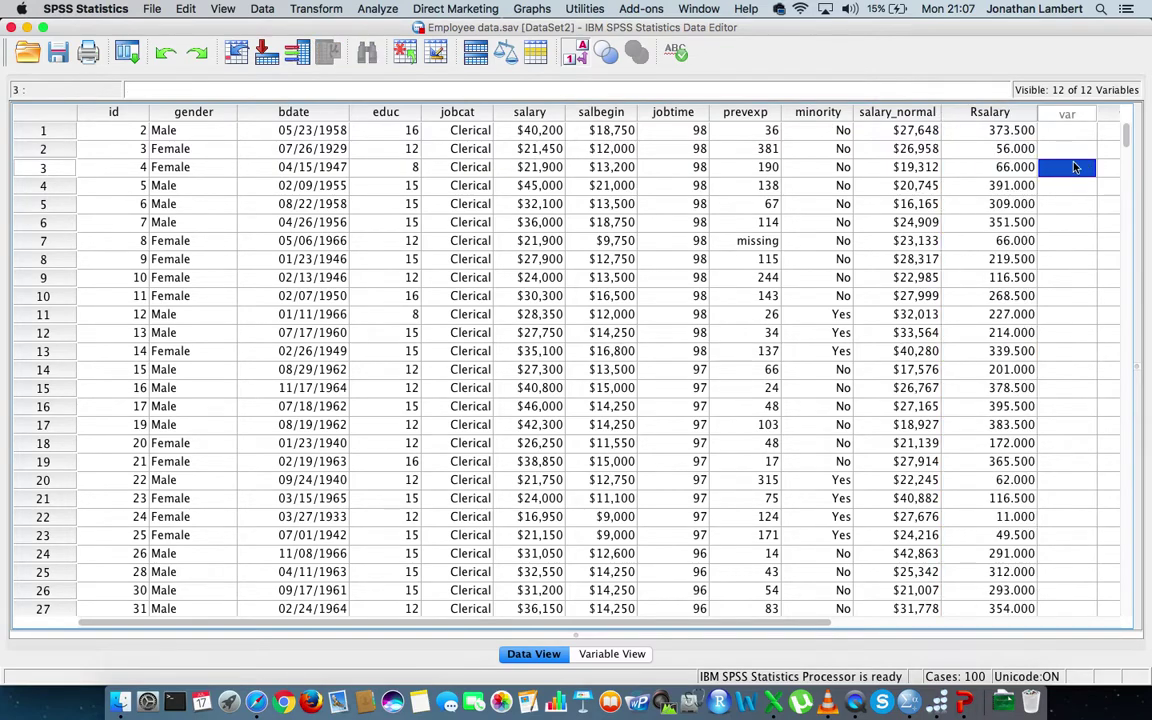
click(990, 114)
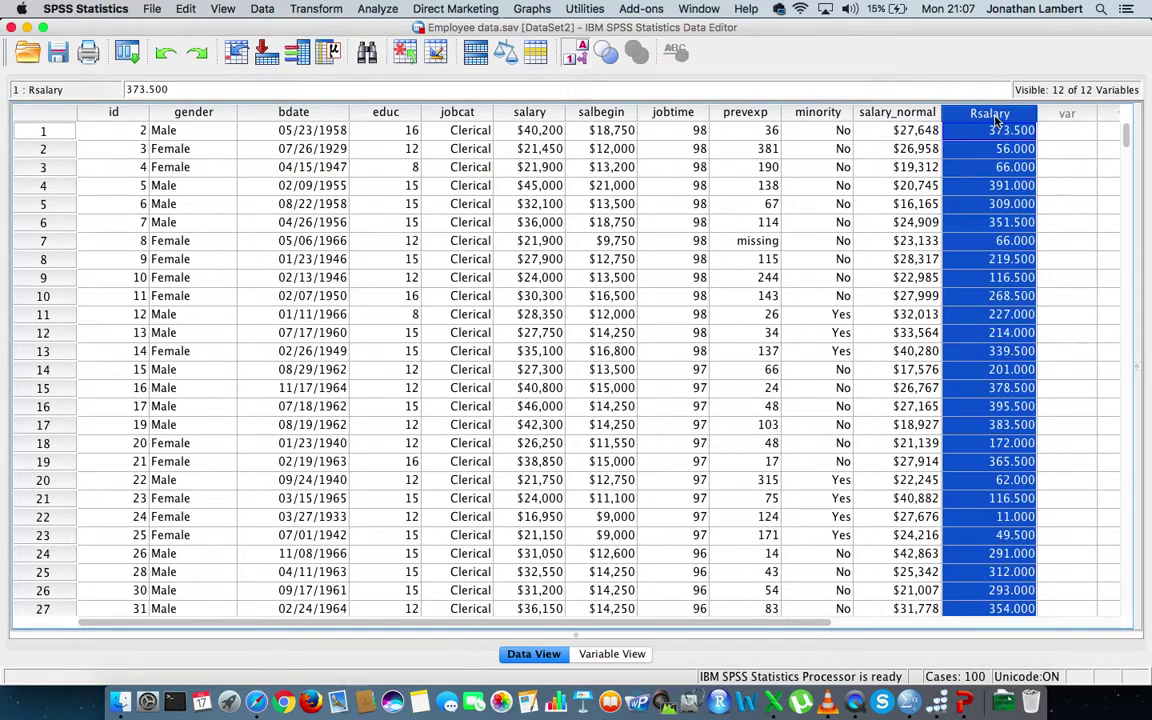
click(1064, 133)
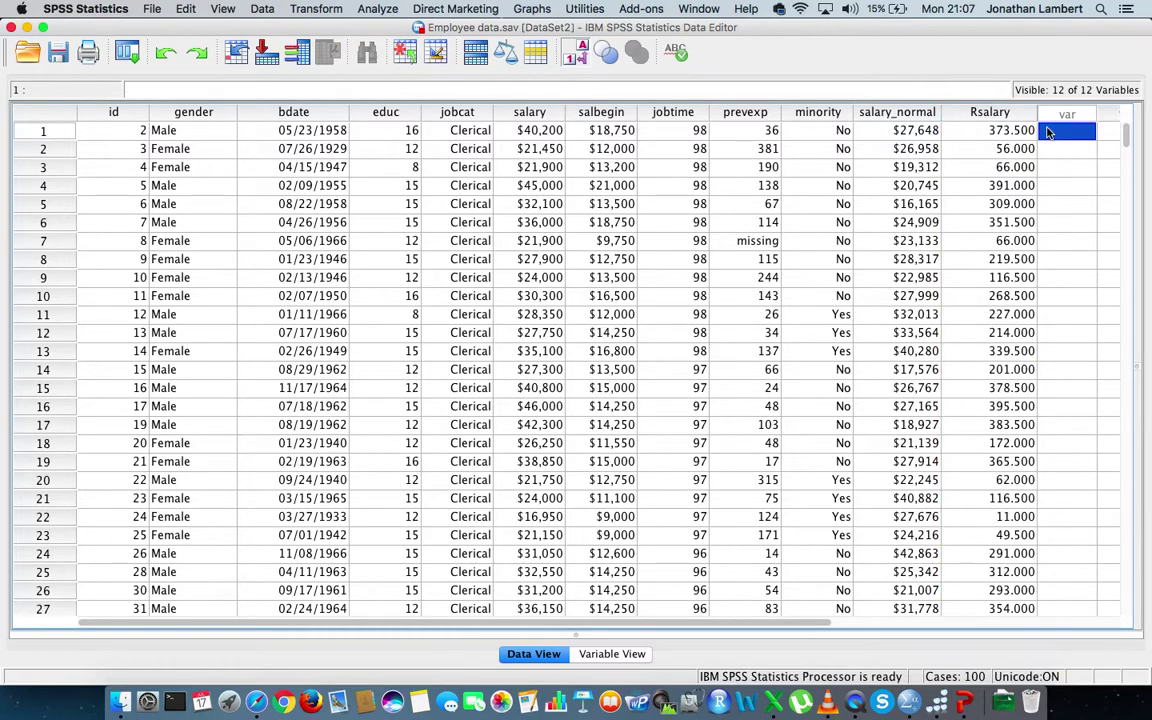
Step: Sort cases ascending by Rank of salary [Rsalary] and return to the Employee data editor
click(262, 10)
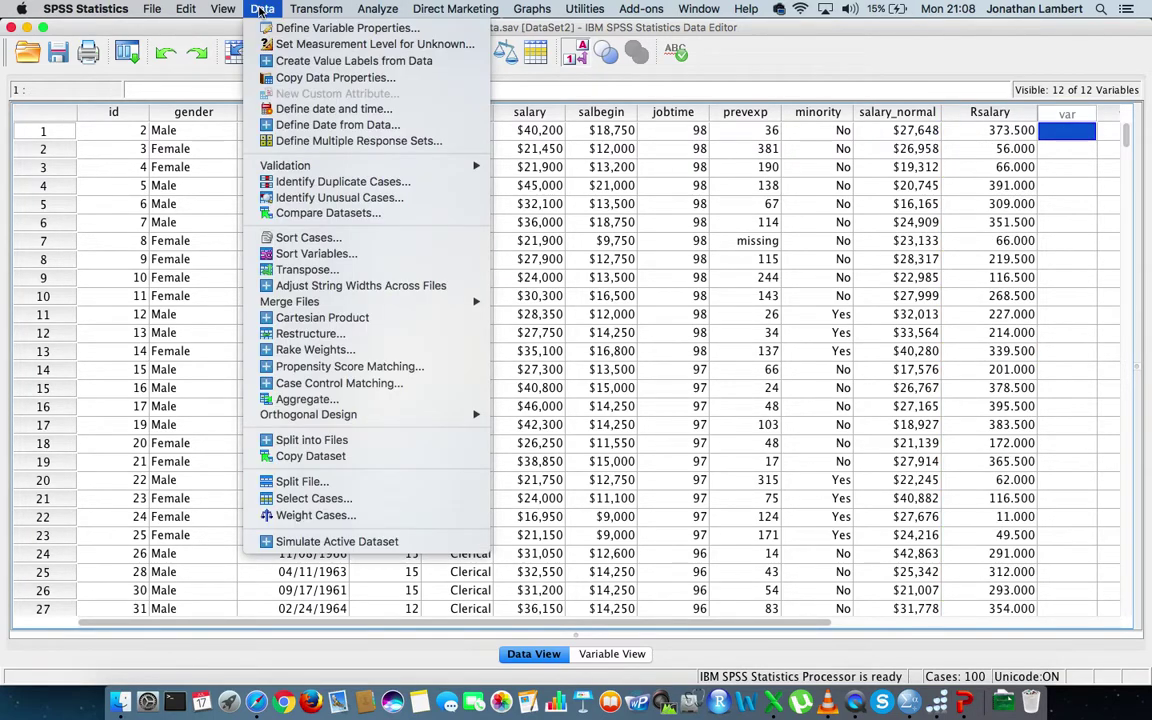
click(330, 239)
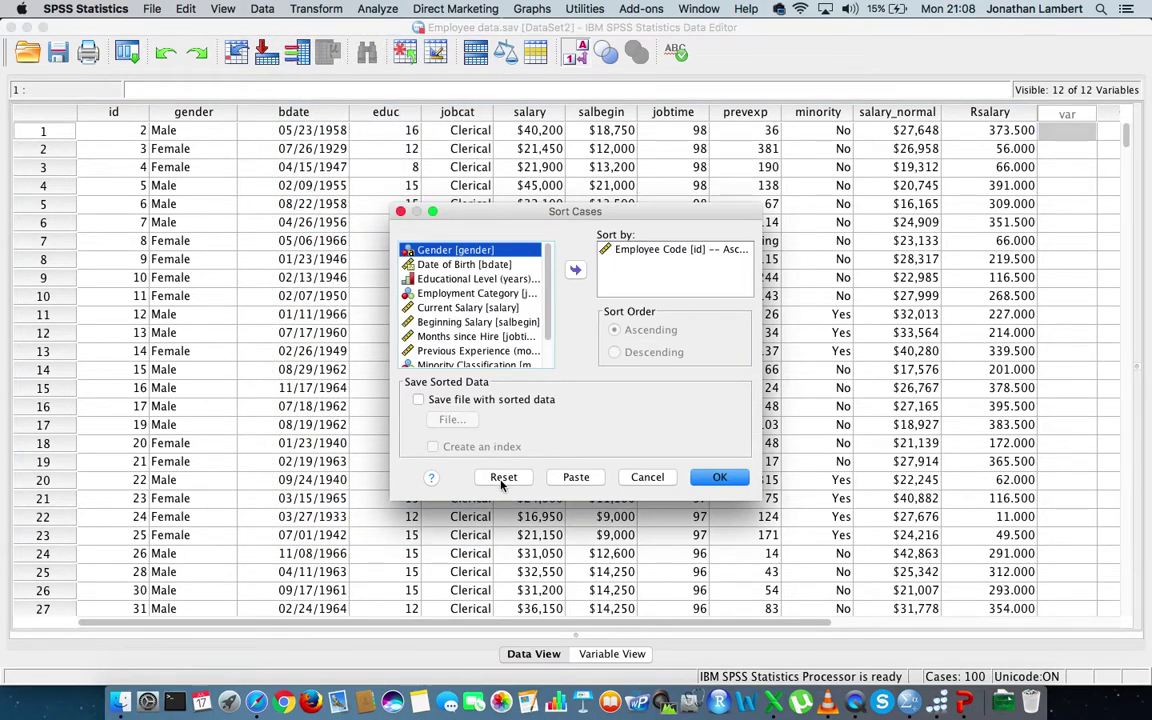
click(503, 477)
scroll(443, 285, down, 3)
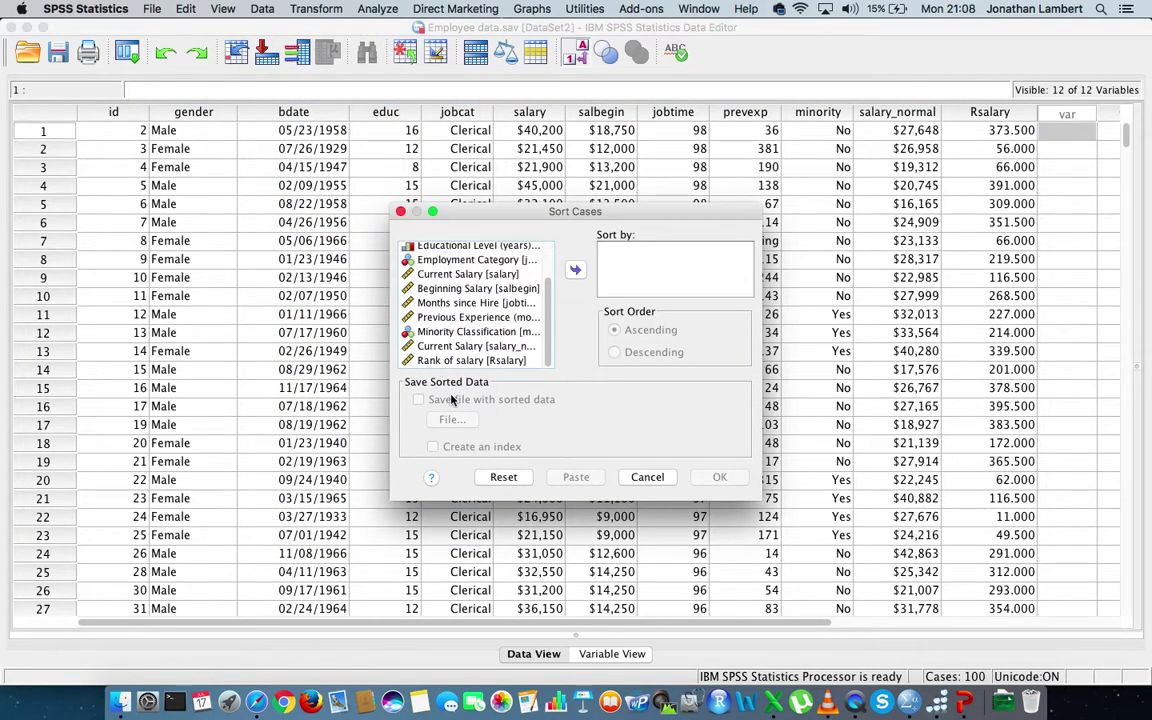
click(457, 362)
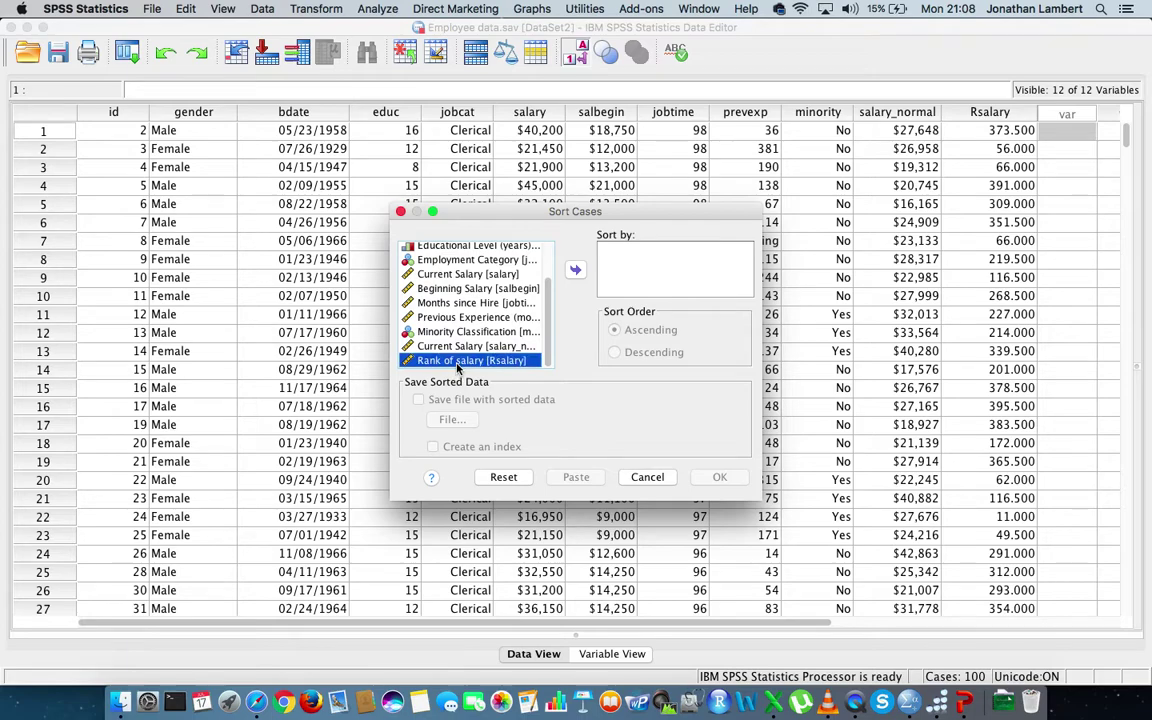
click(575, 270)
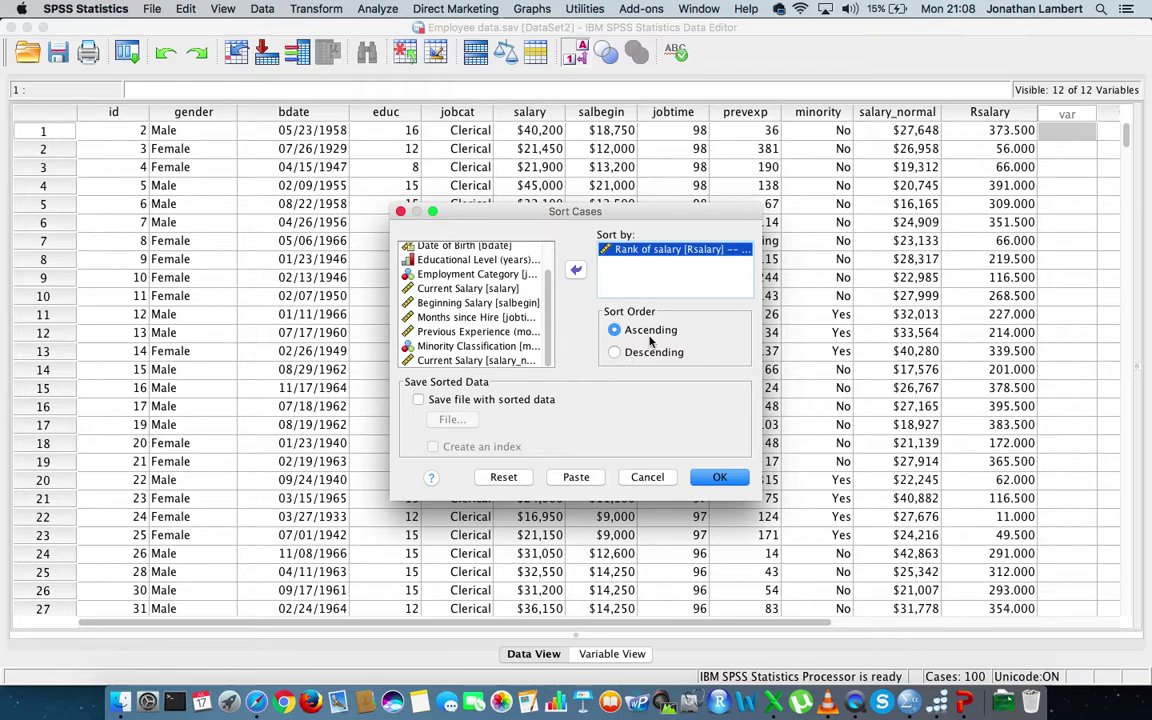
click(719, 478)
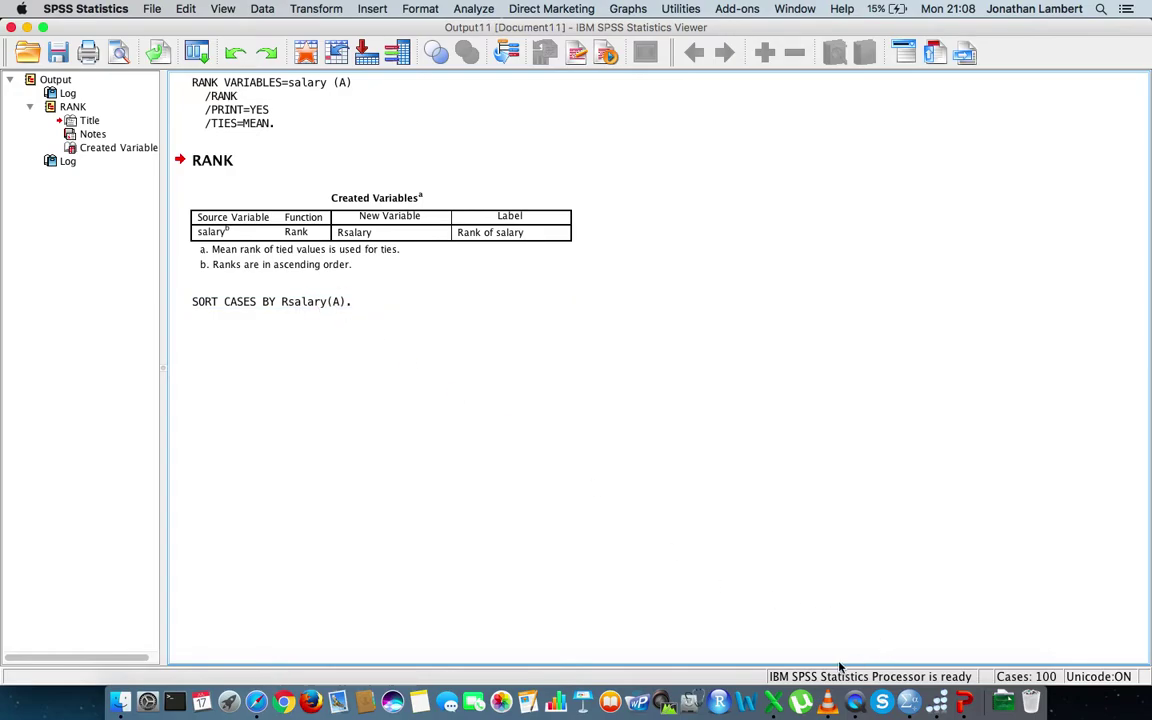
right_click(908, 702)
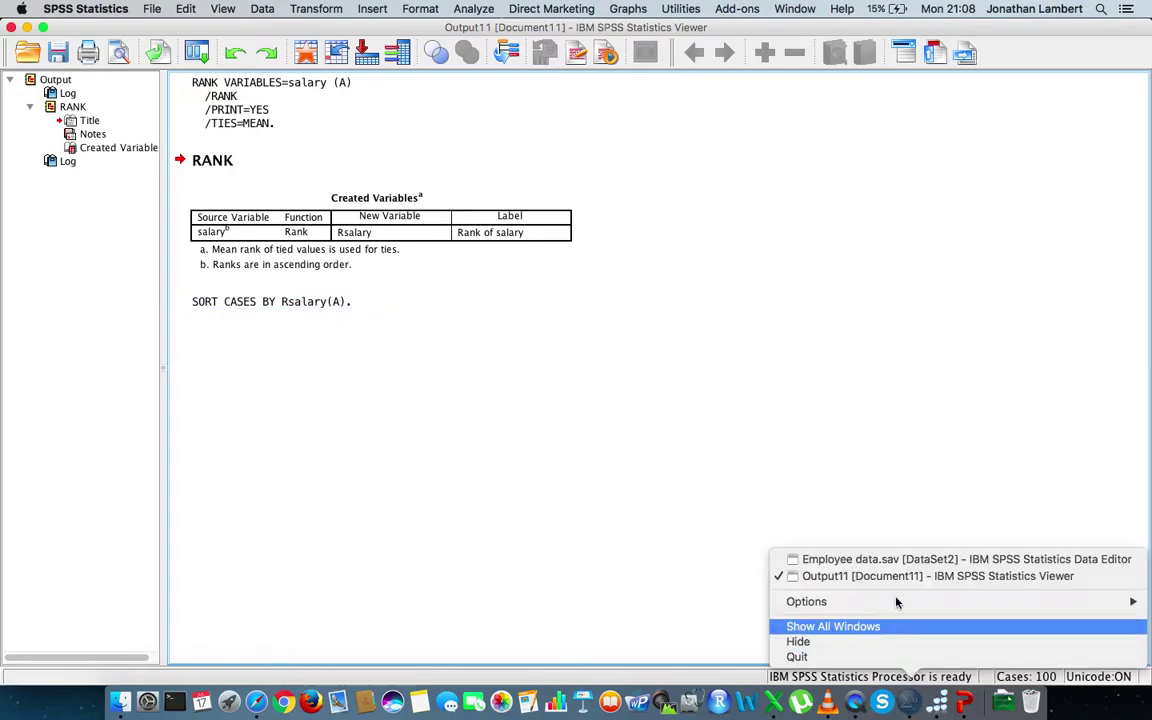
click(885, 559)
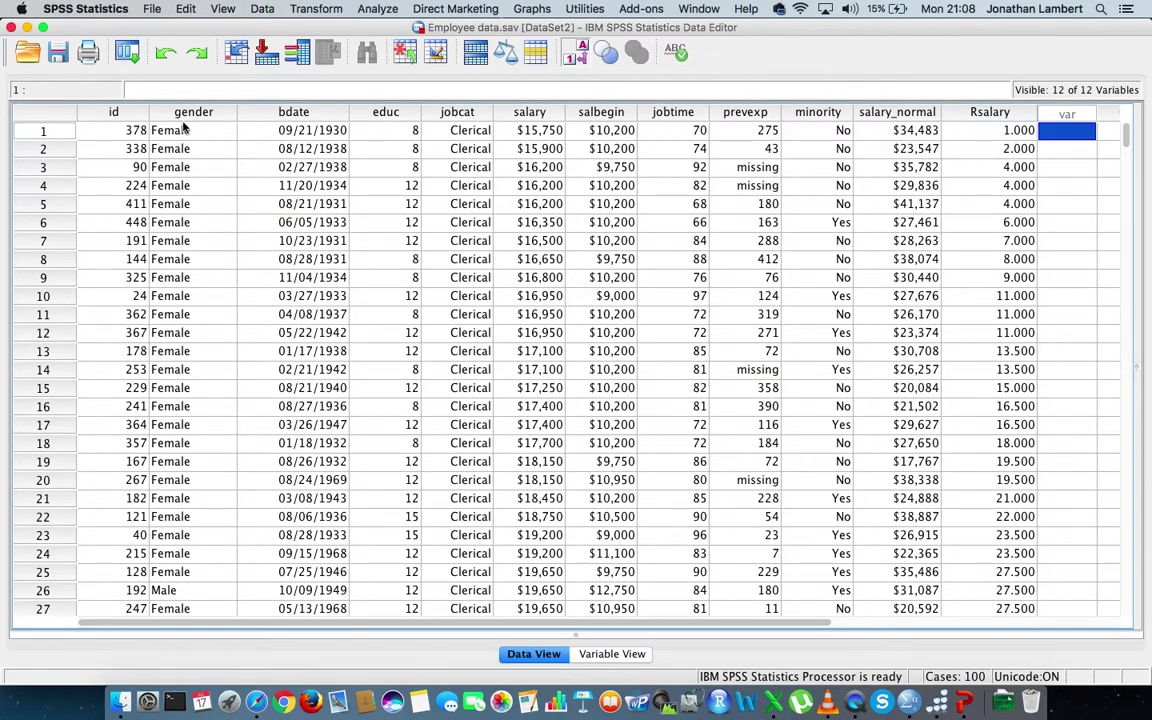
Step: Check the first sorted case: id 378 with salary $15,750
click(119, 134)
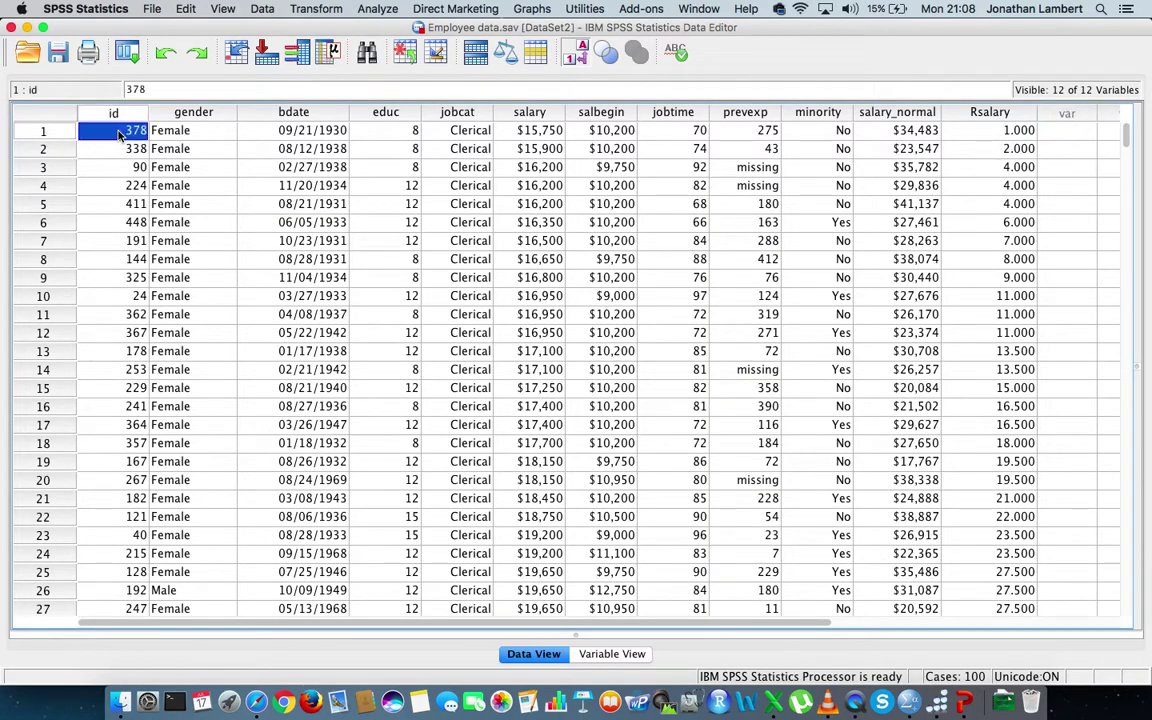
click(199, 133)
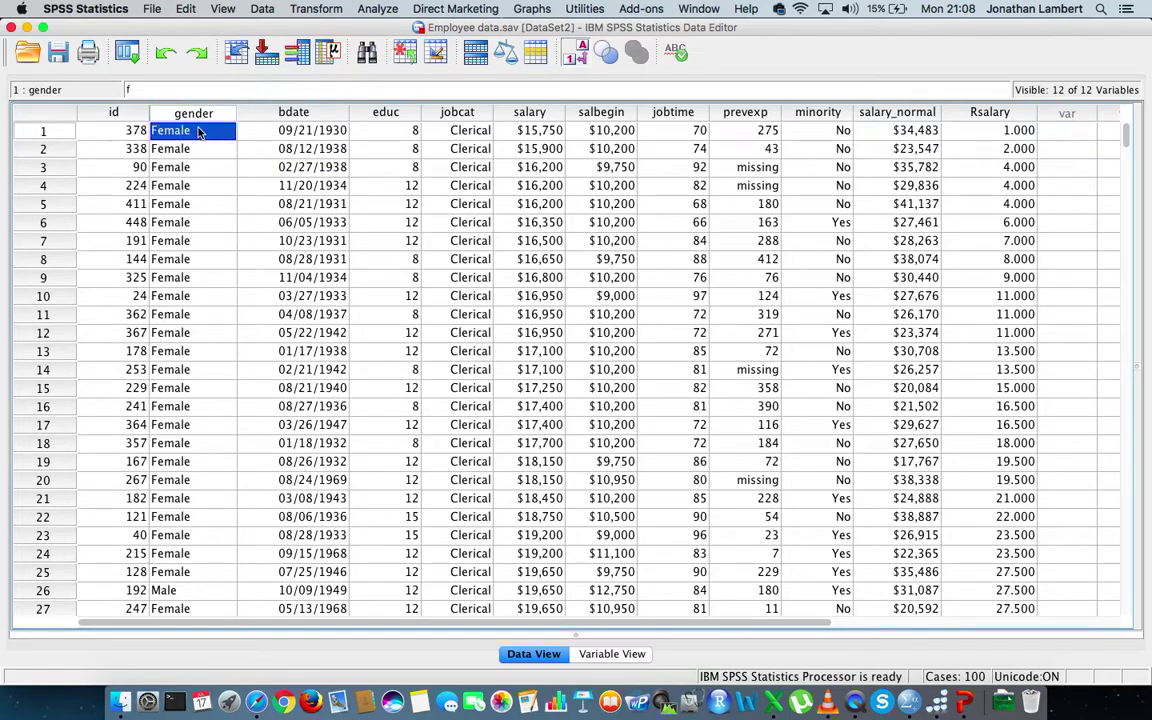
click(481, 133)
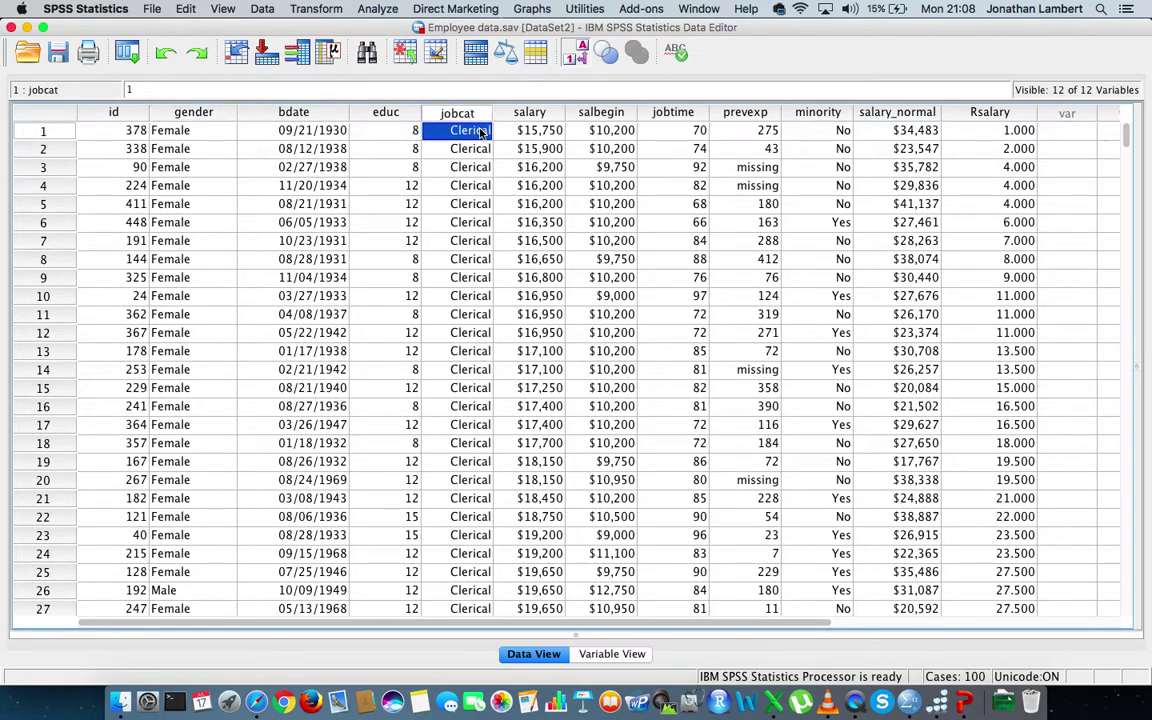
click(559, 138)
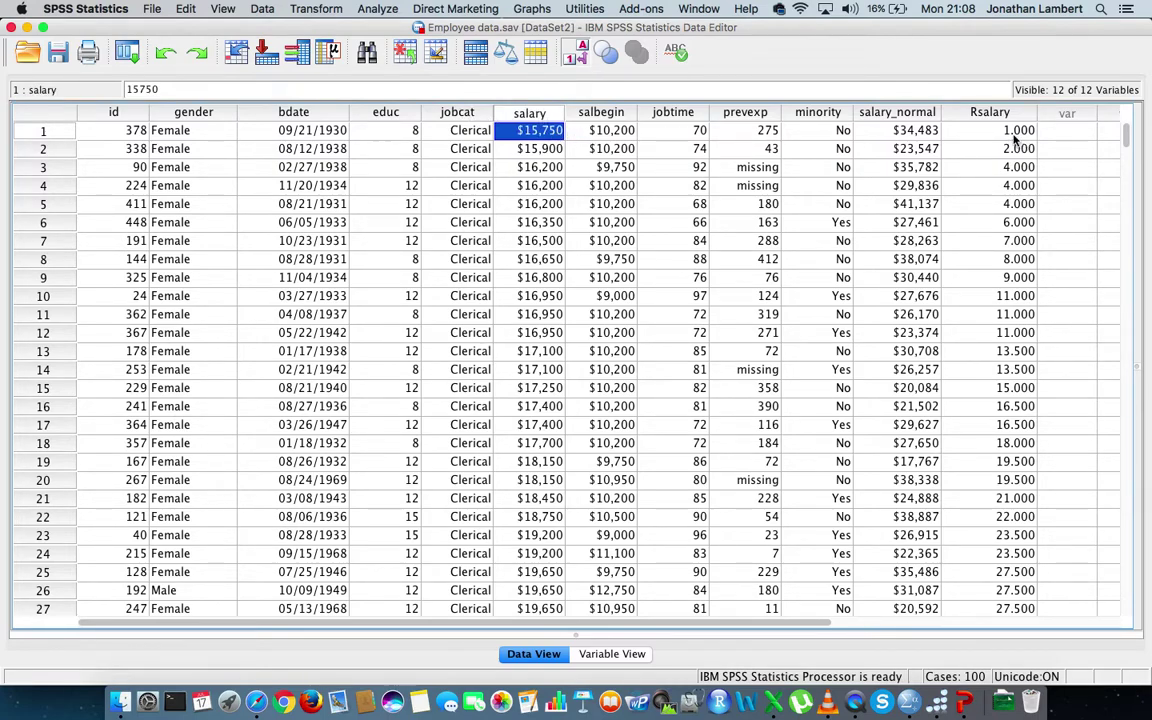
Step: Check the second case, id 338 at $15,900 with rank 2.000, and the Rsalary column
click(126, 150)
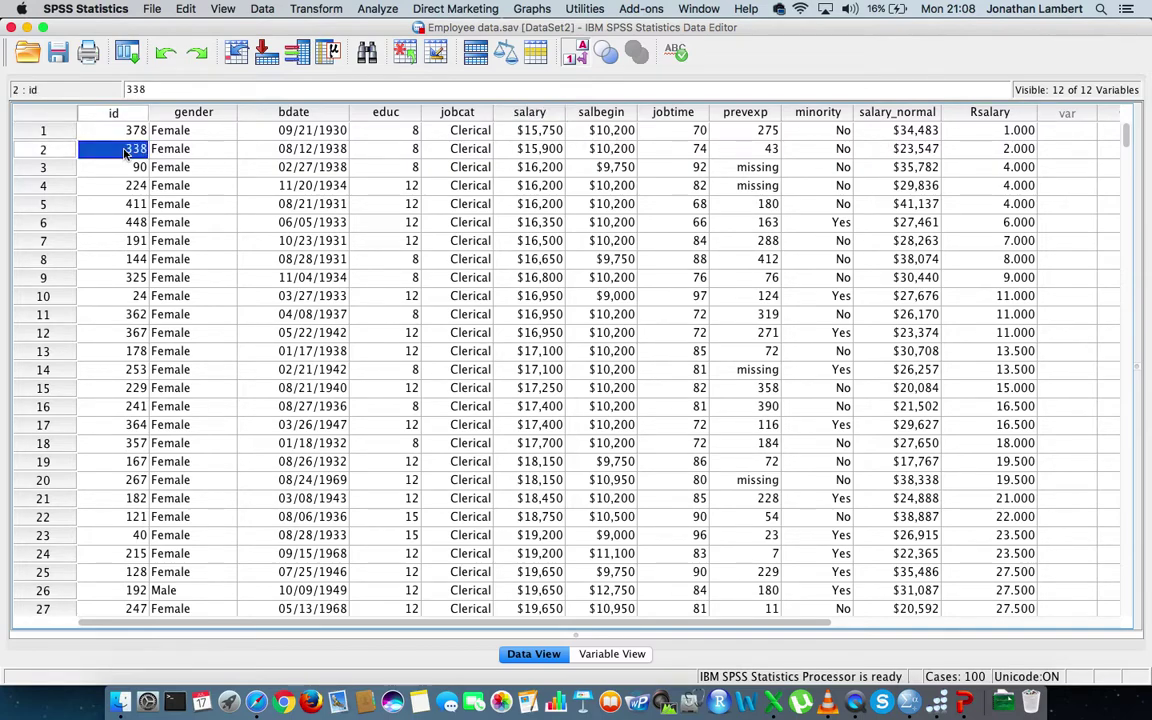
click(178, 147)
click(481, 153)
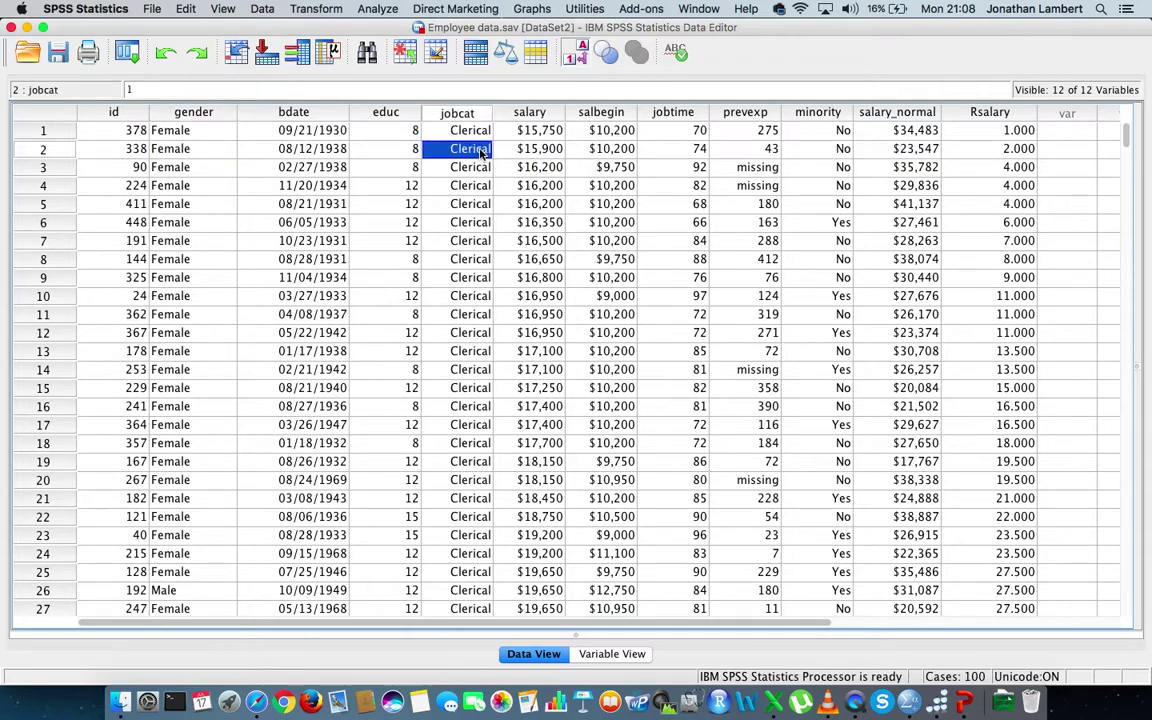
click(553, 153)
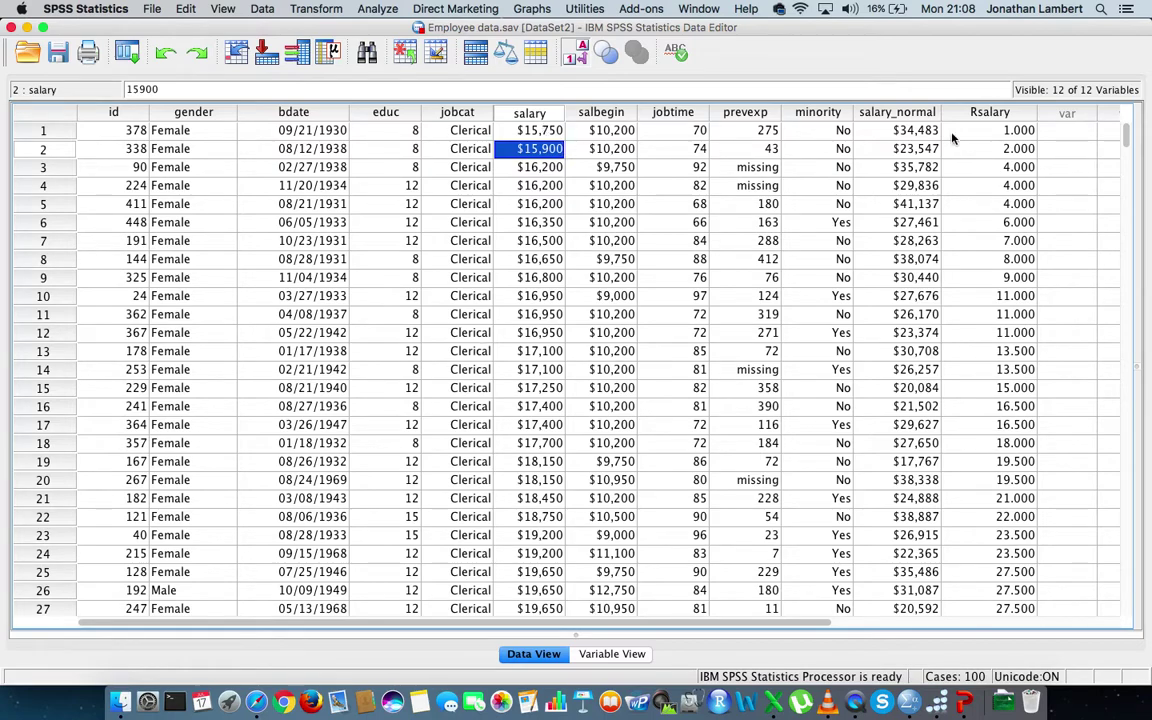
click(992, 152)
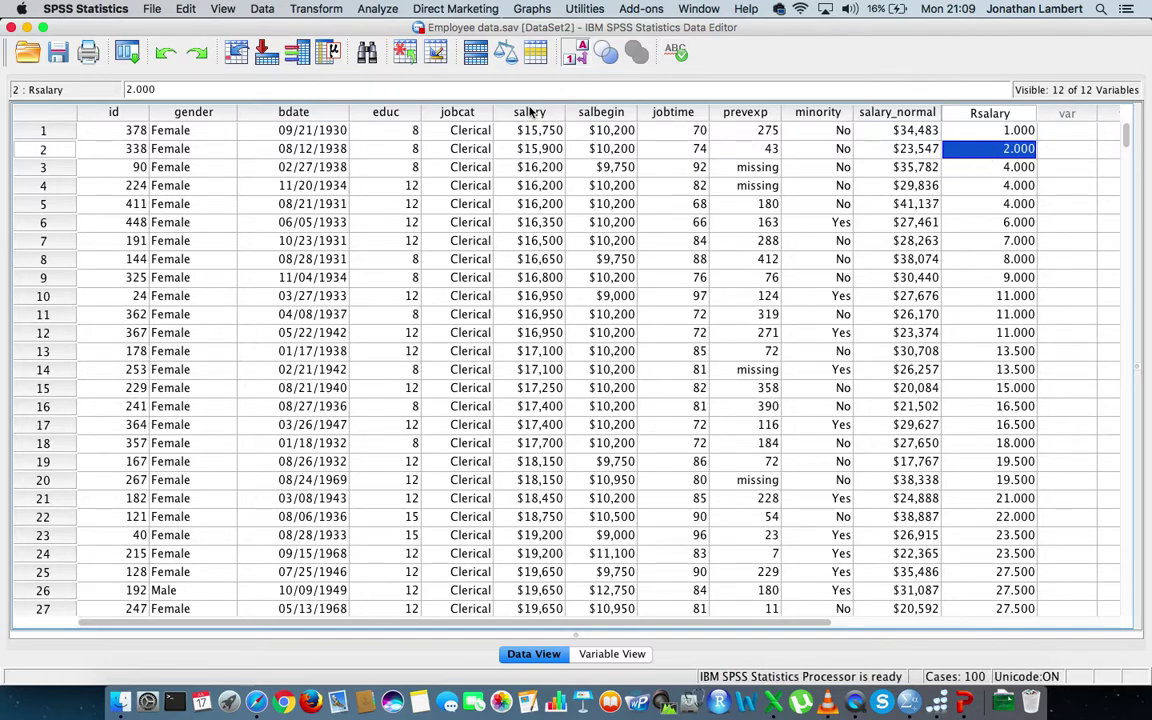
click(1007, 115)
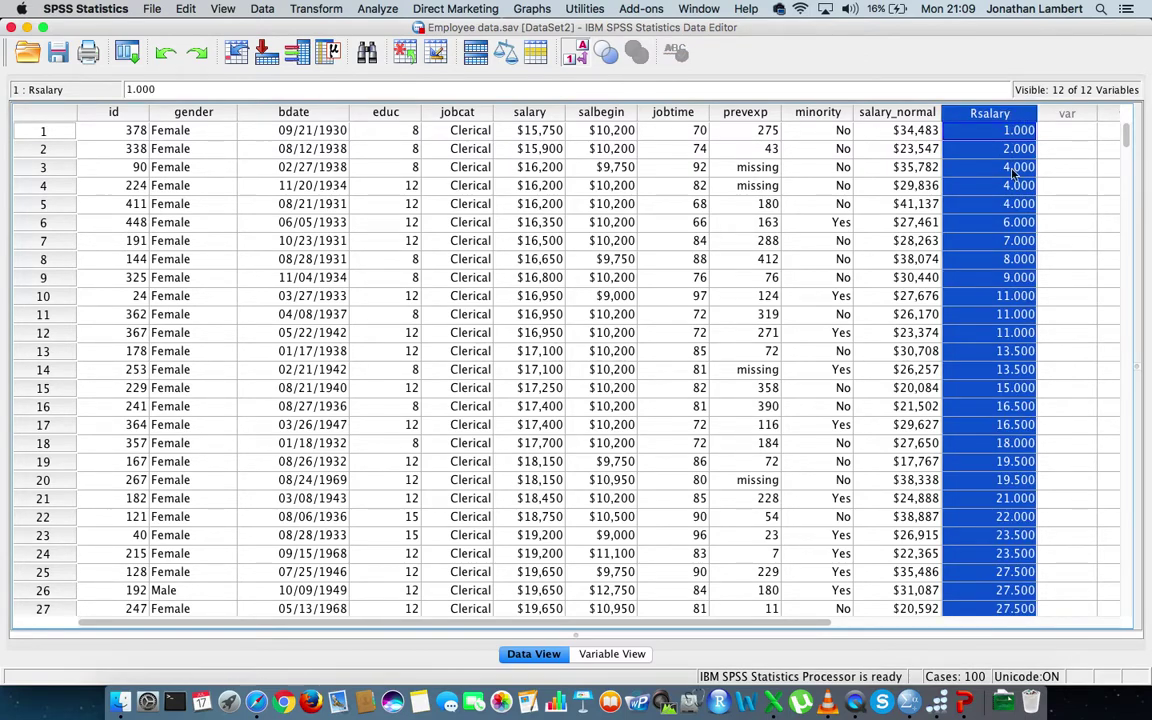
Step: Rank Current Salary again with rank 1 assigned to the largest value, creating RAN001
click(333, 10)
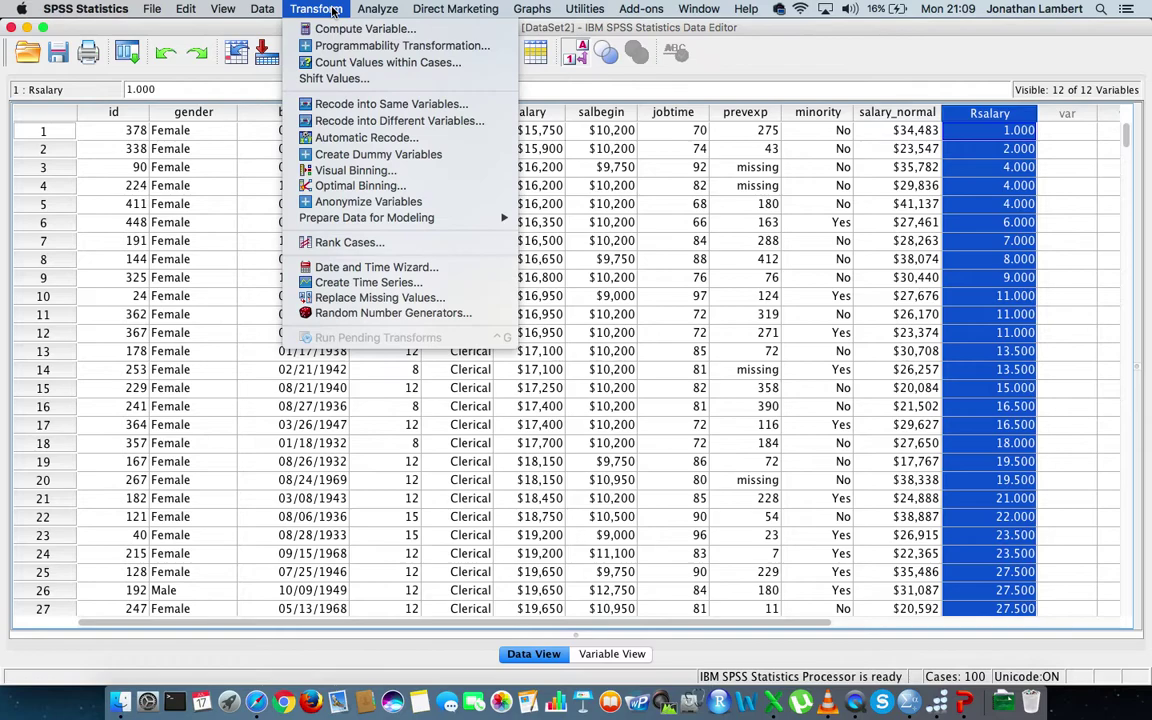
click(363, 242)
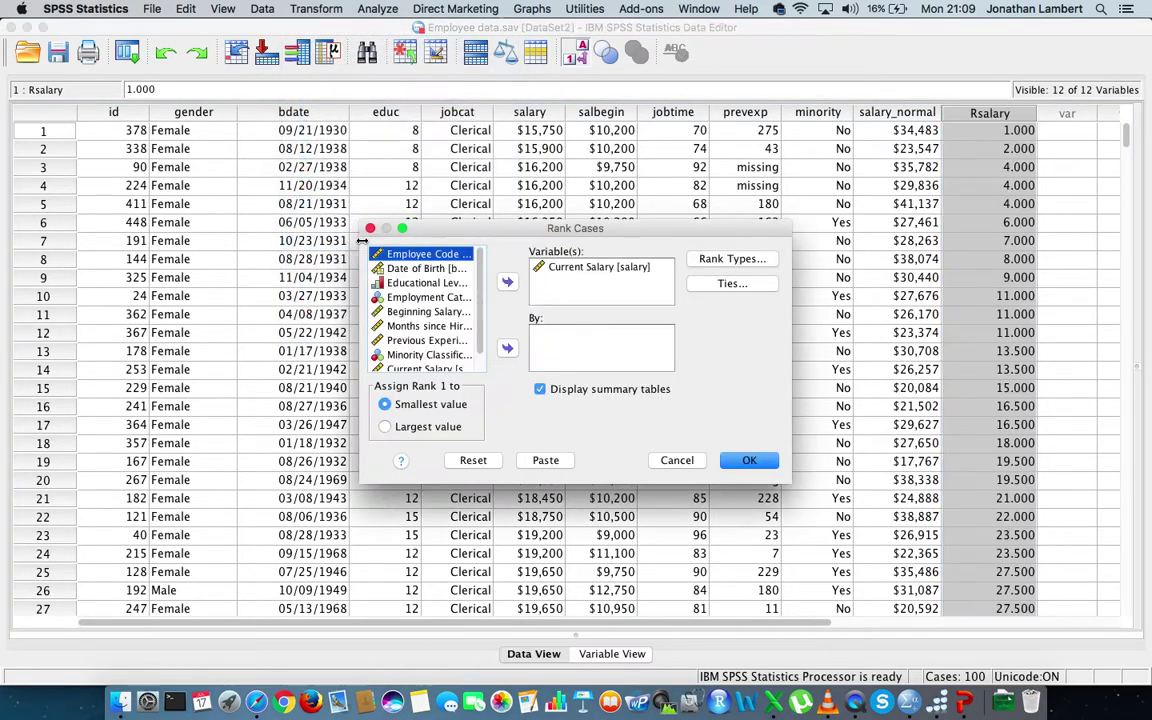
click(601, 268)
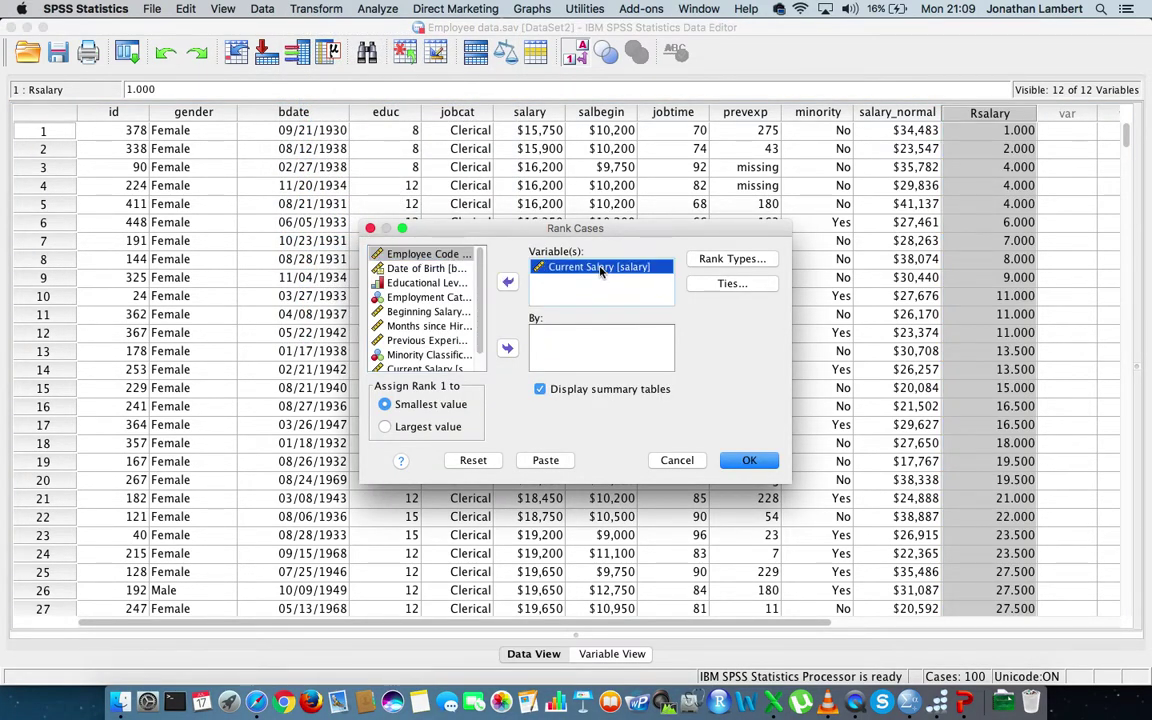
click(386, 427)
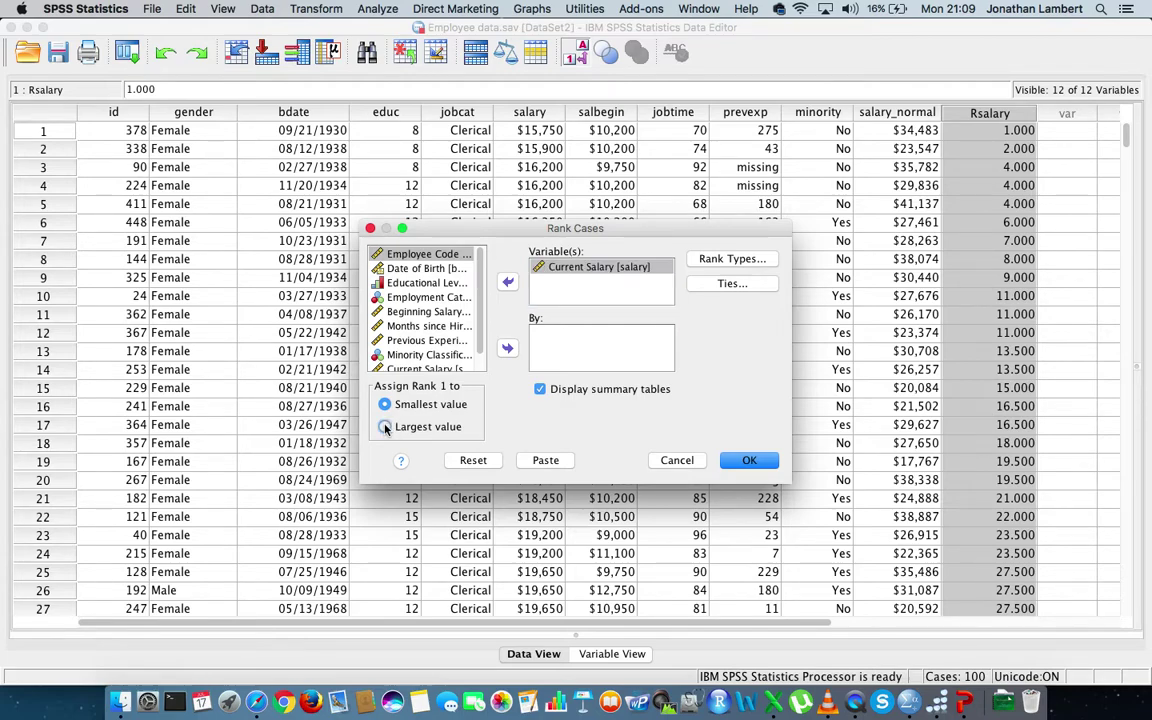
click(751, 460)
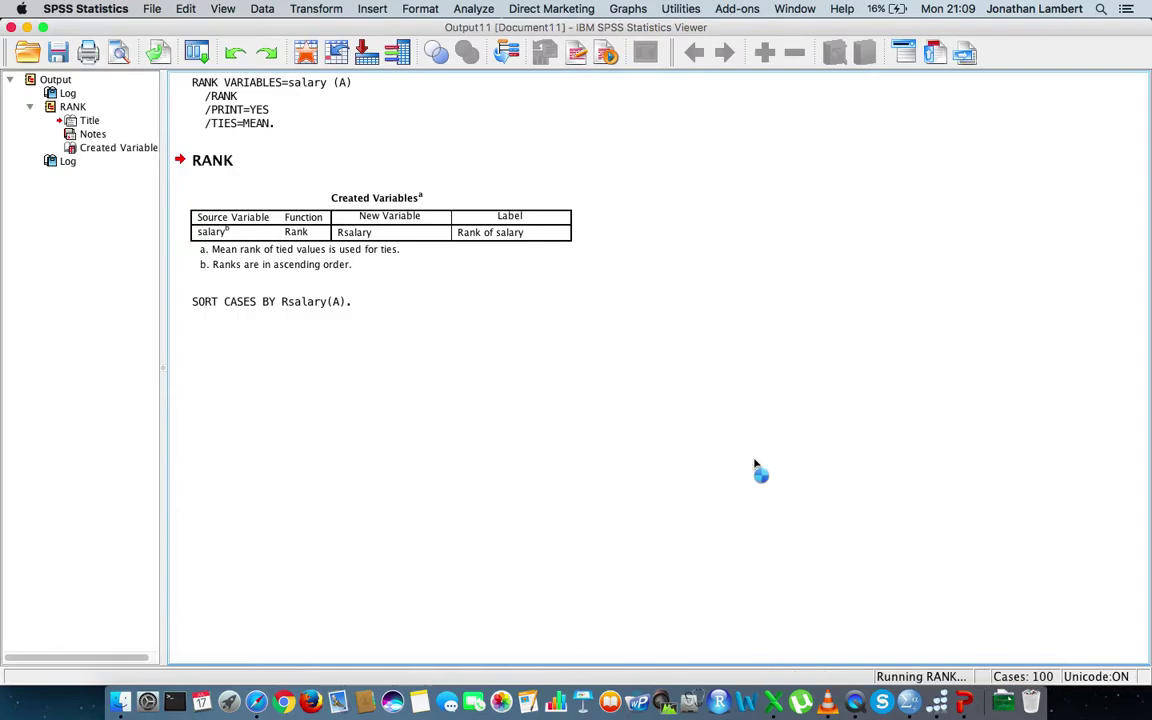
Step: Return to the Employee data editor and inspect RAN001, where $15,750 ranks 474.000
right_click(912, 708)
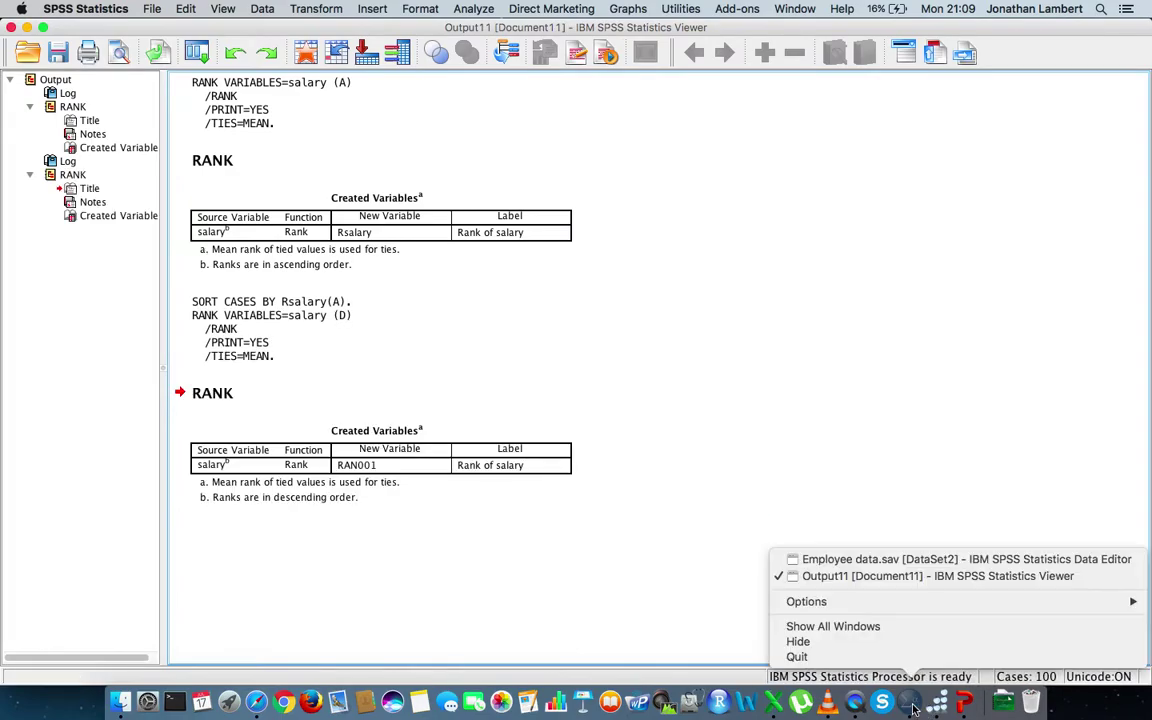
click(884, 562)
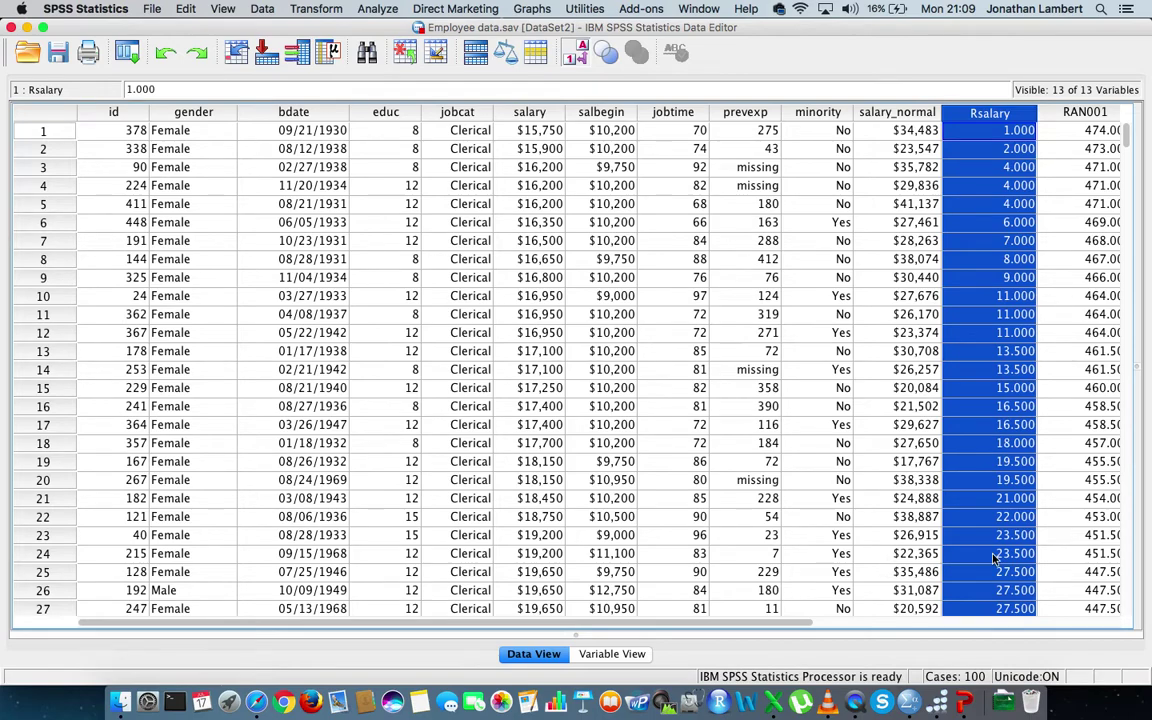
drag(795, 623, 935, 621)
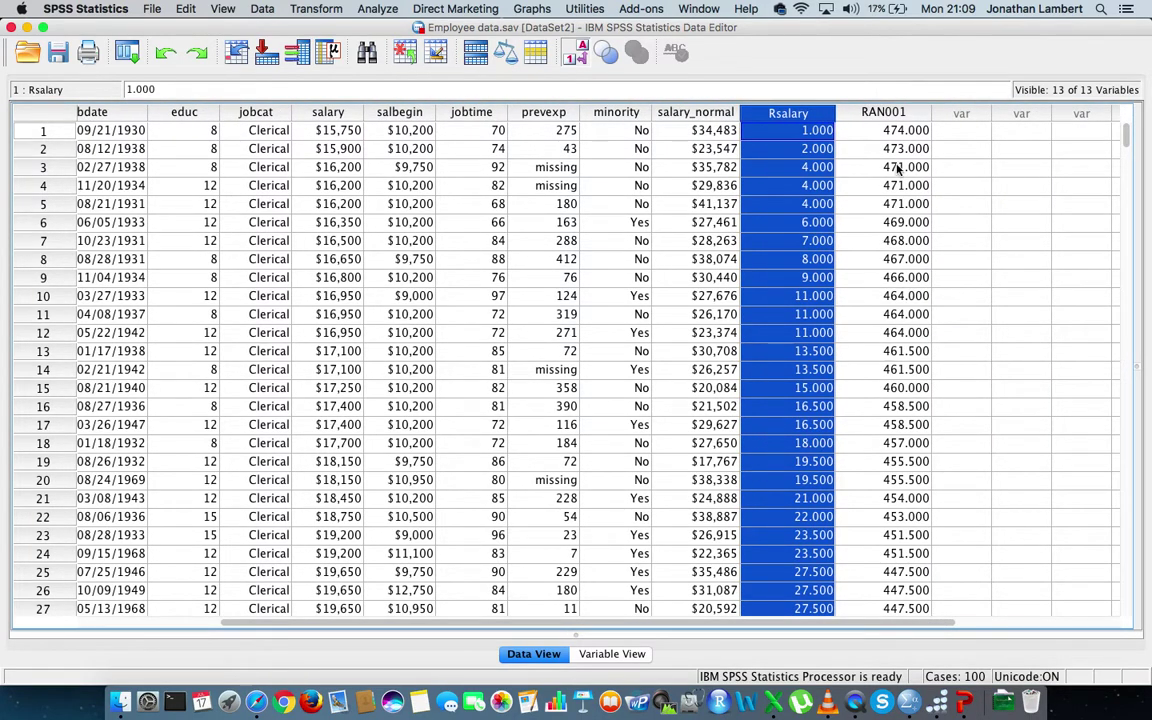
click(892, 116)
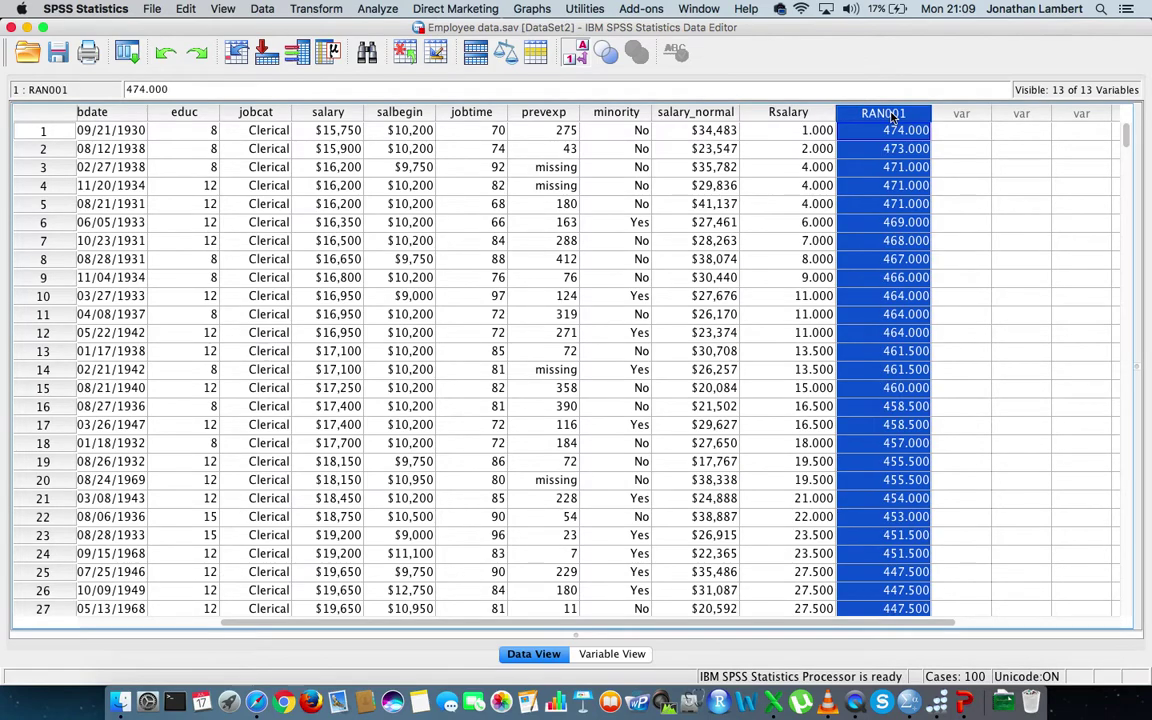
click(892, 134)
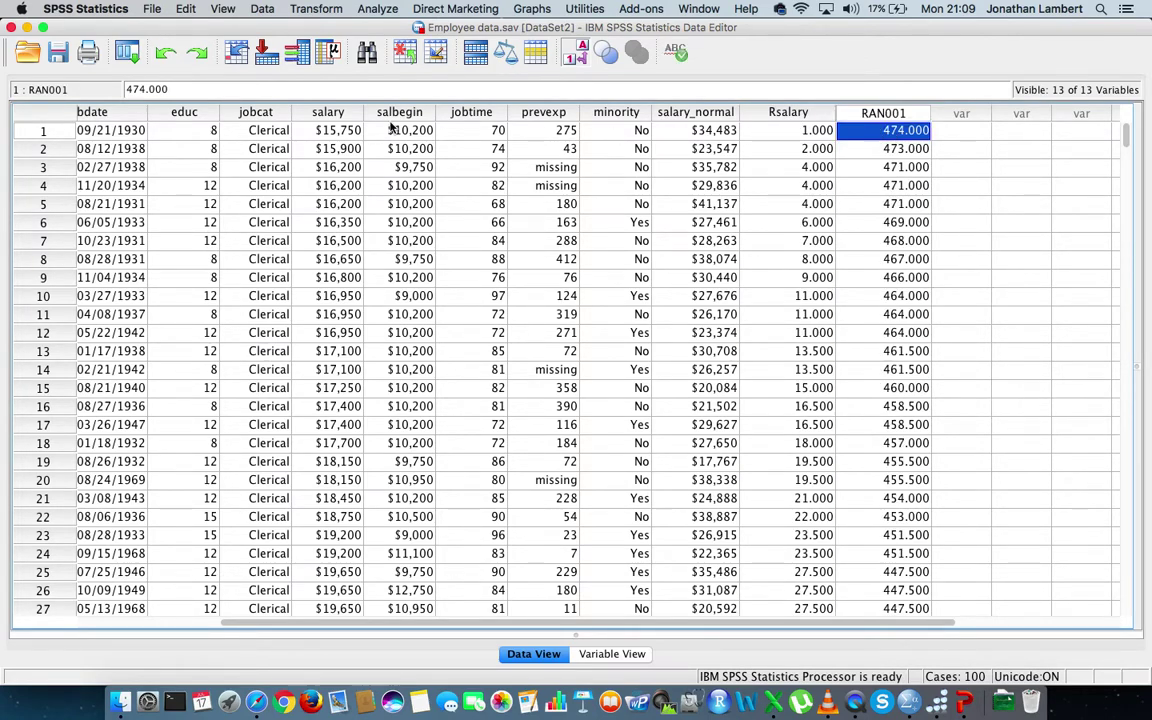
click(408, 132)
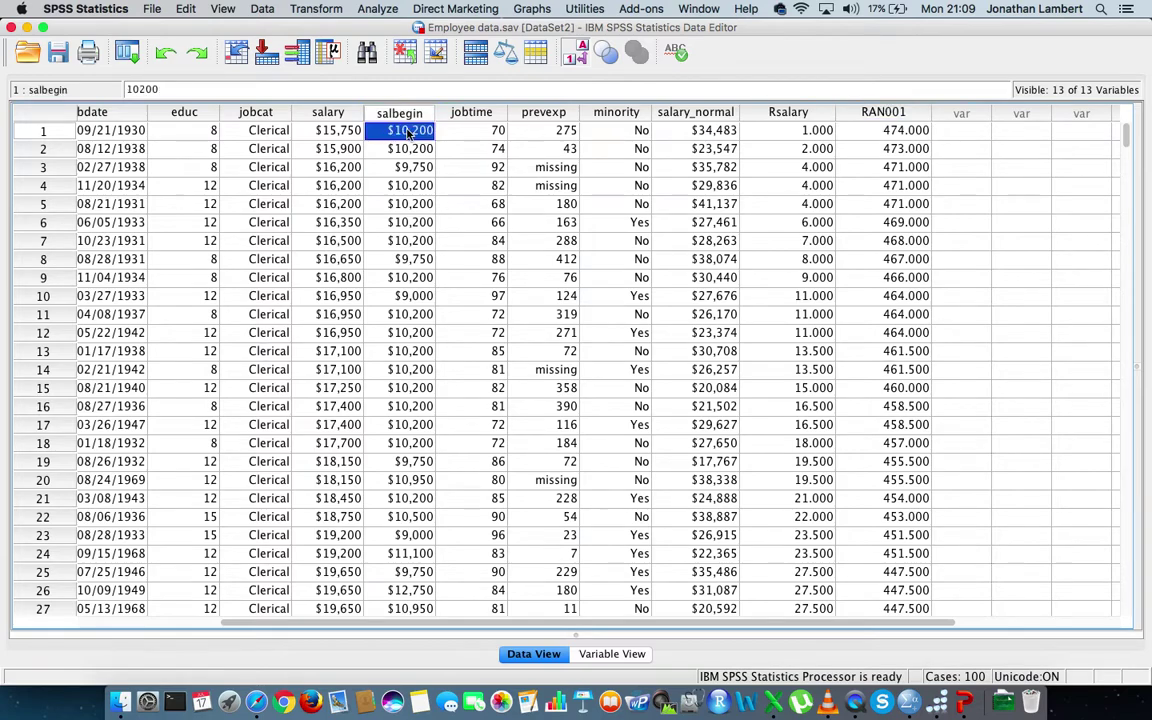
click(262, 9)
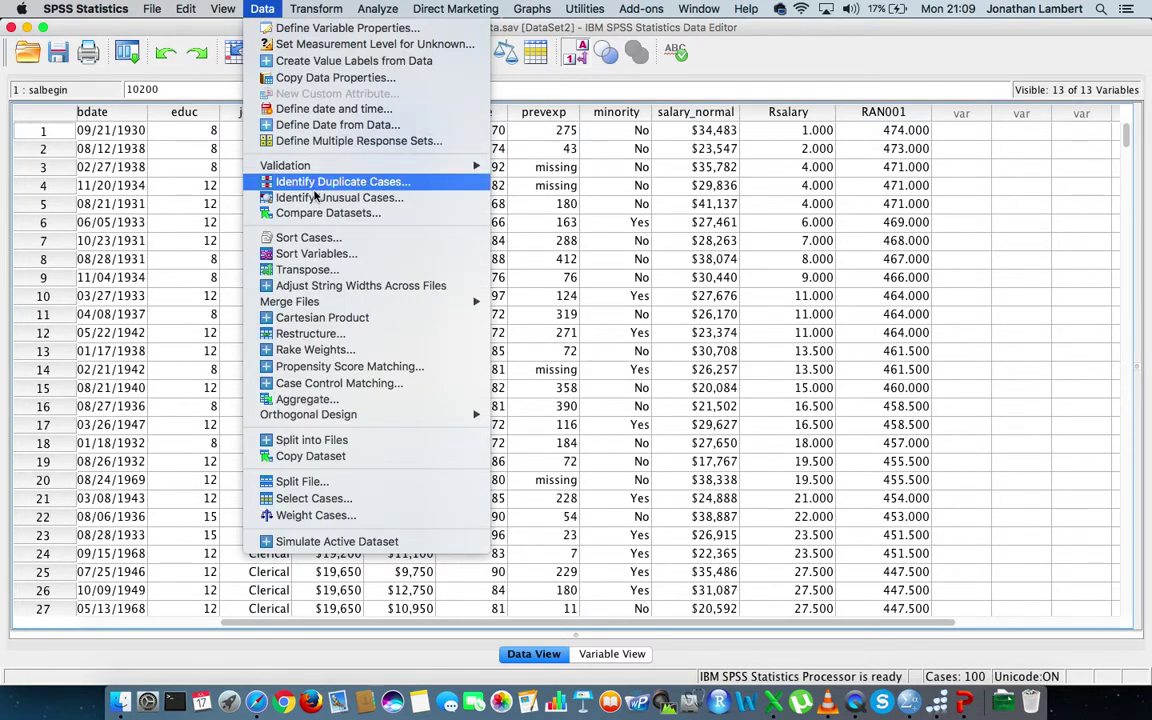
Step: Replace Rsalary with RAN001 as the sort key and sort cases in descending order
click(308, 237)
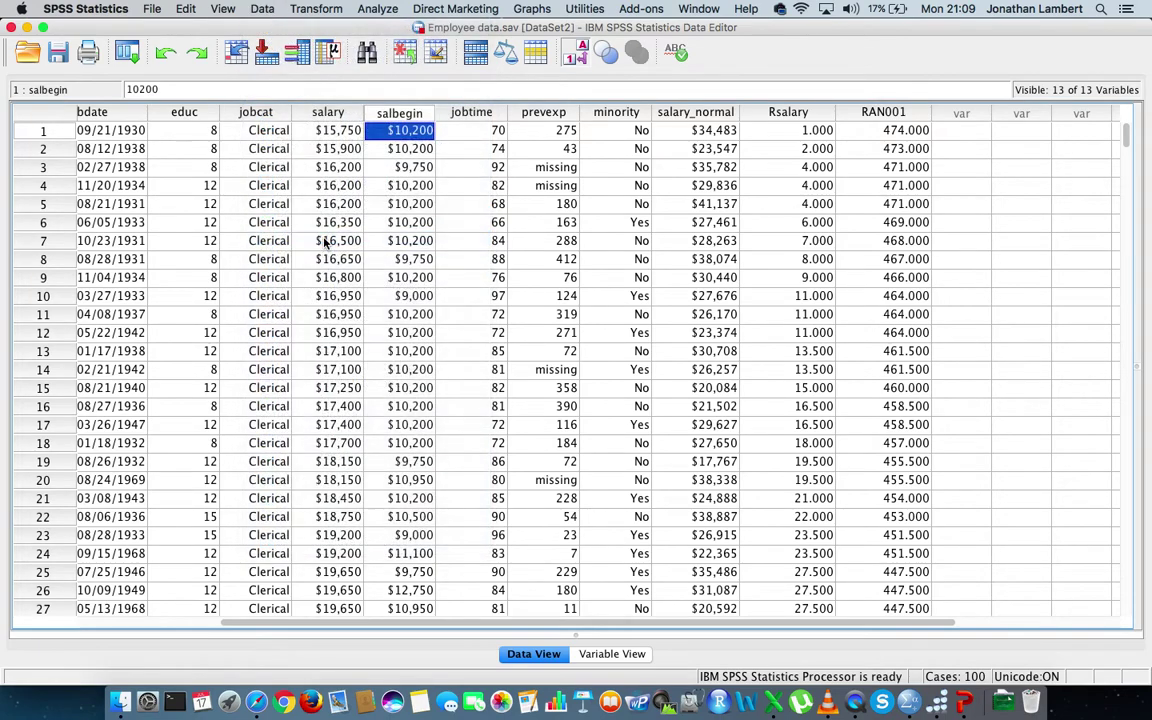
click(648, 252)
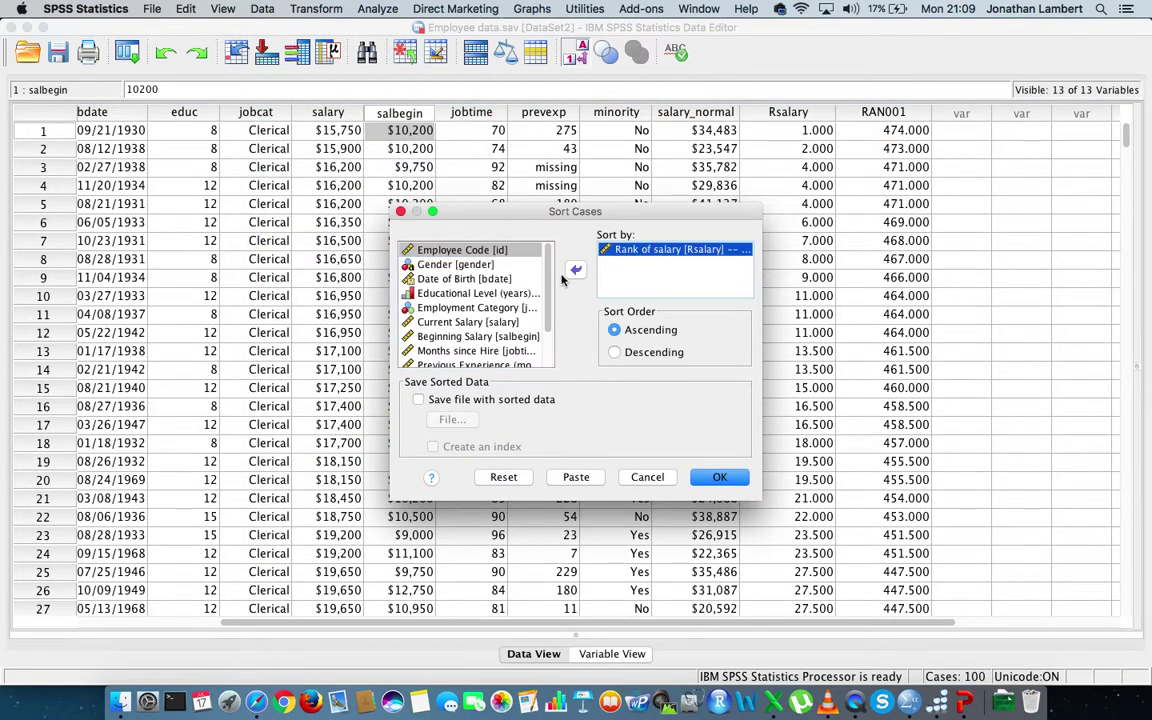
click(575, 269)
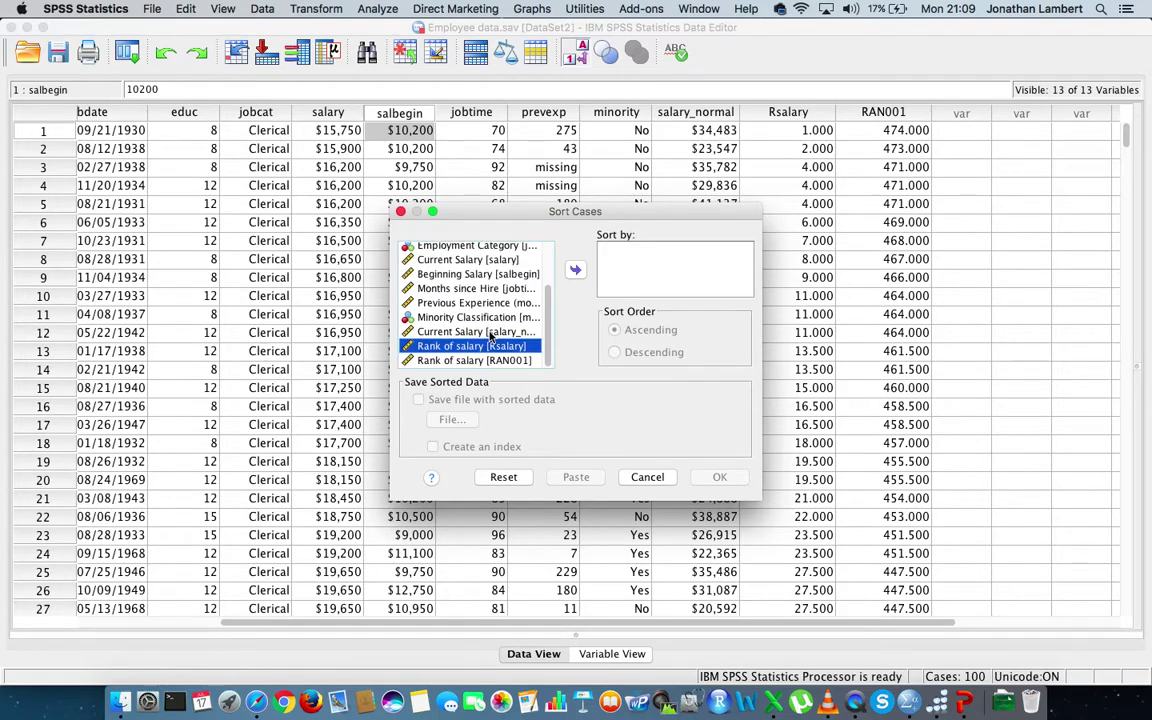
click(488, 332)
click(478, 346)
click(464, 360)
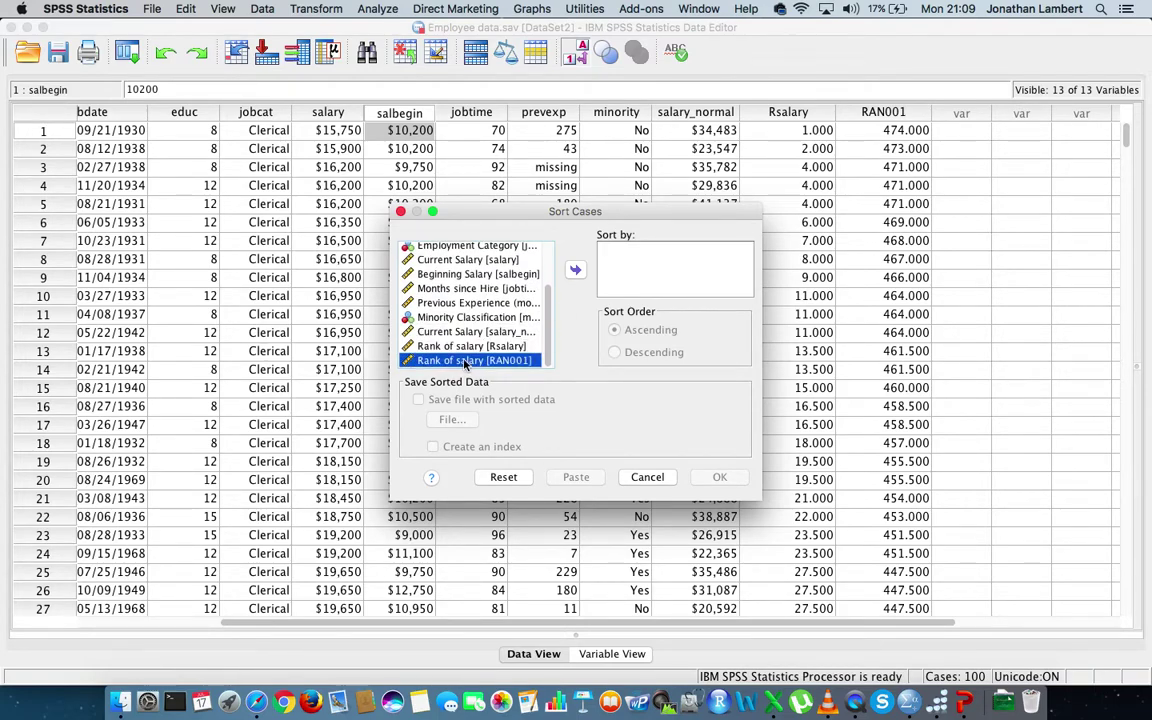
click(576, 271)
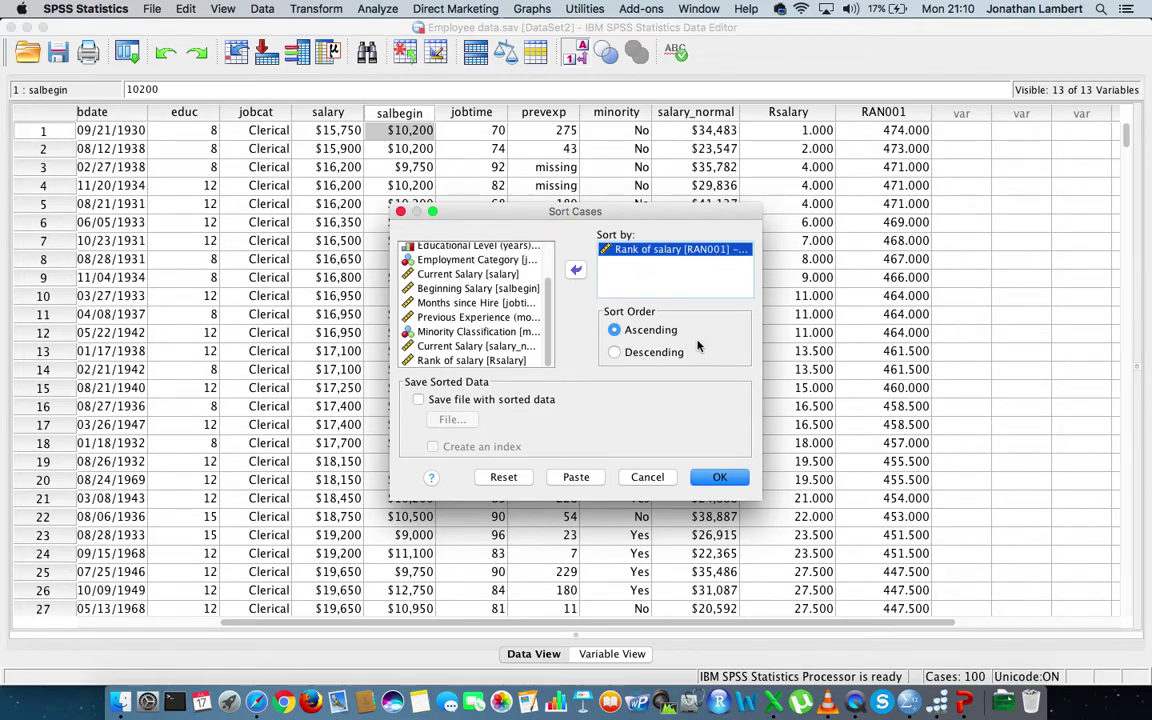
click(614, 353)
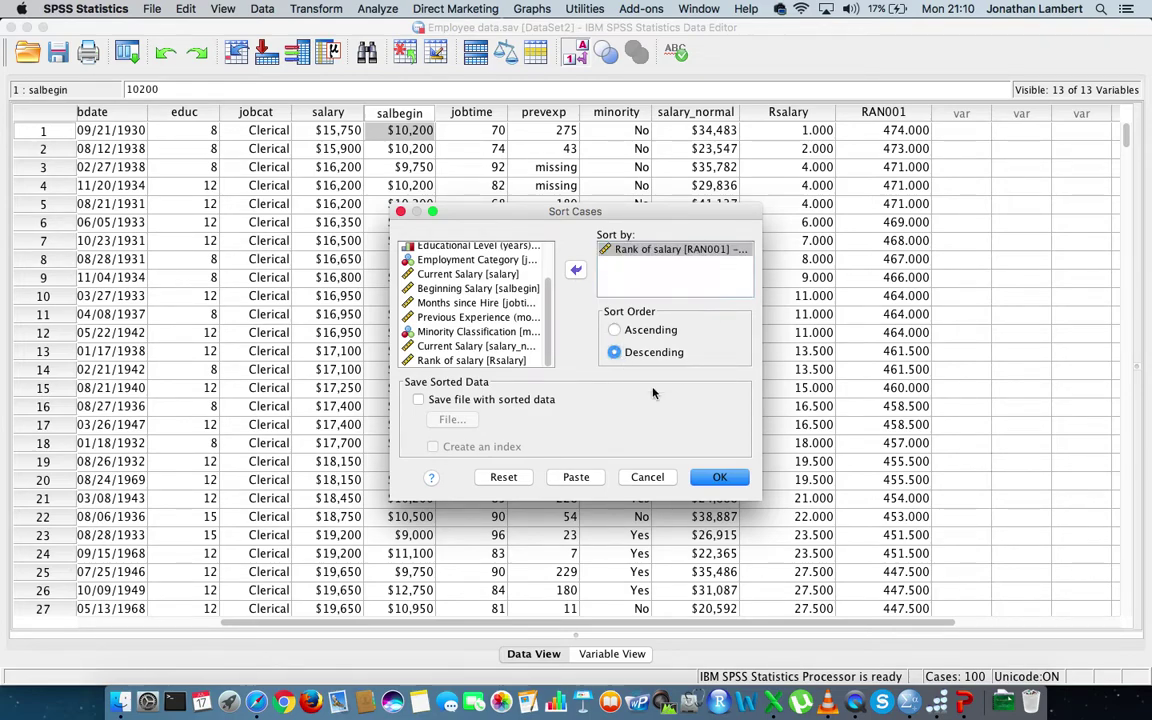
click(715, 480)
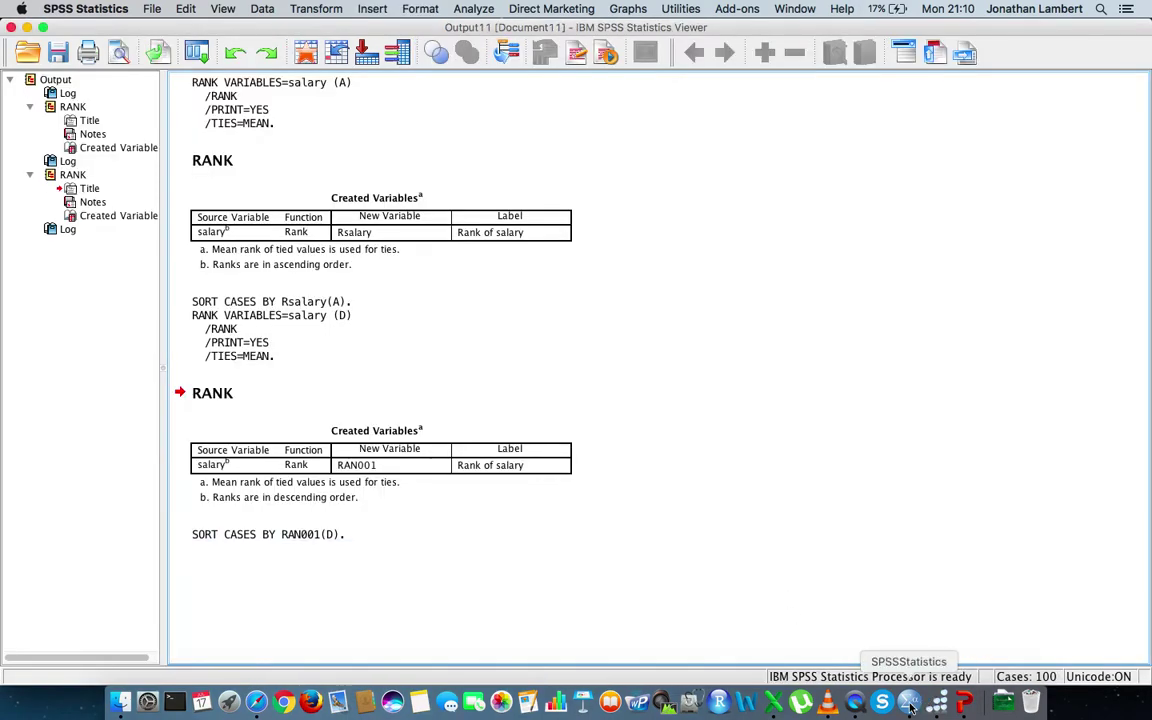
Step: Back in the Employee data editor, verify row 1 shows salary $15,750 with RAN001 474.000
right_click(909, 708)
click(884, 560)
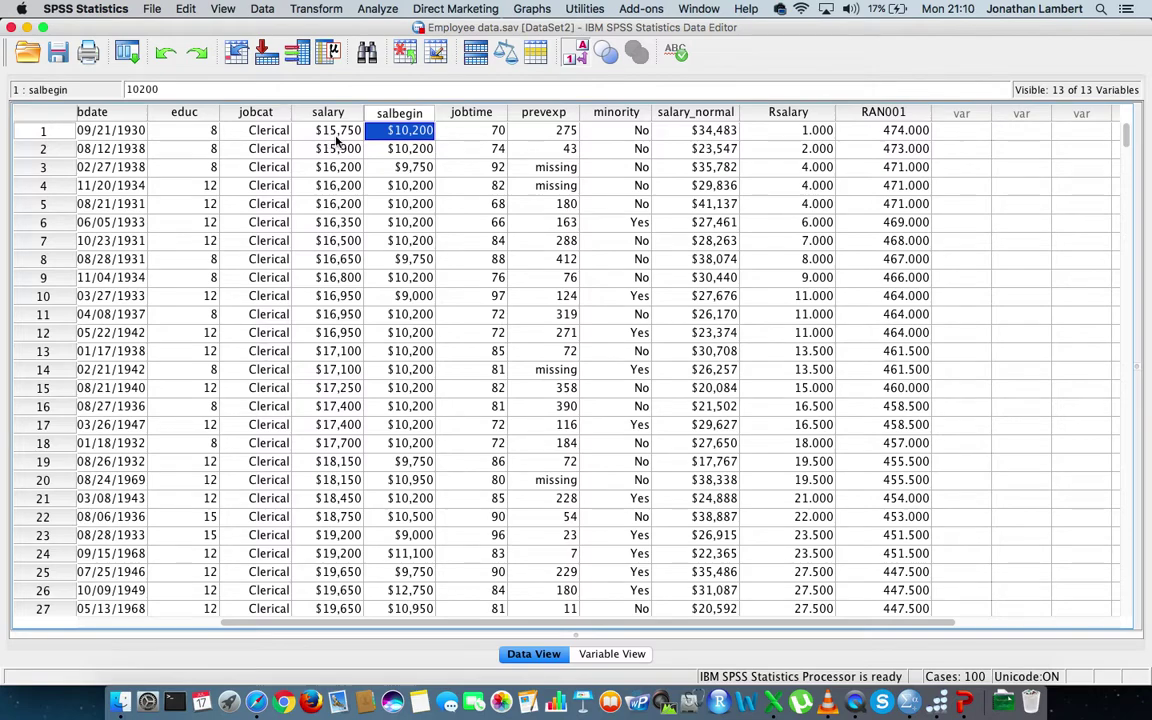
scroll(436, 222, left, 3)
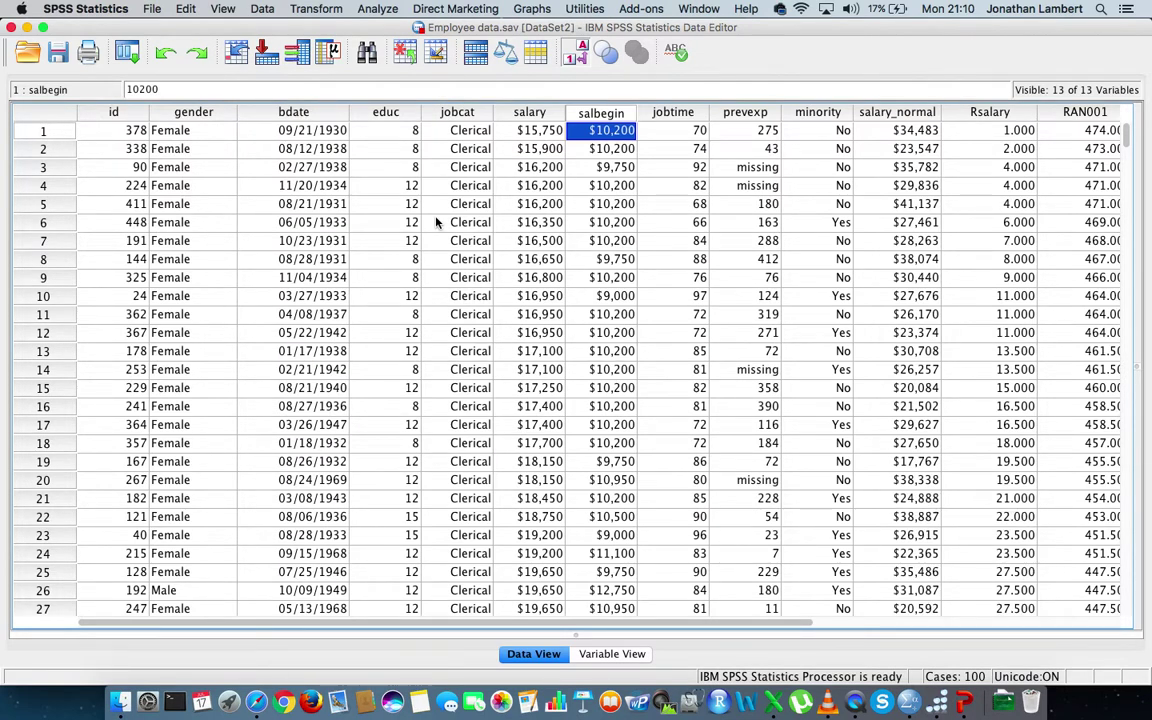
click(1092, 132)
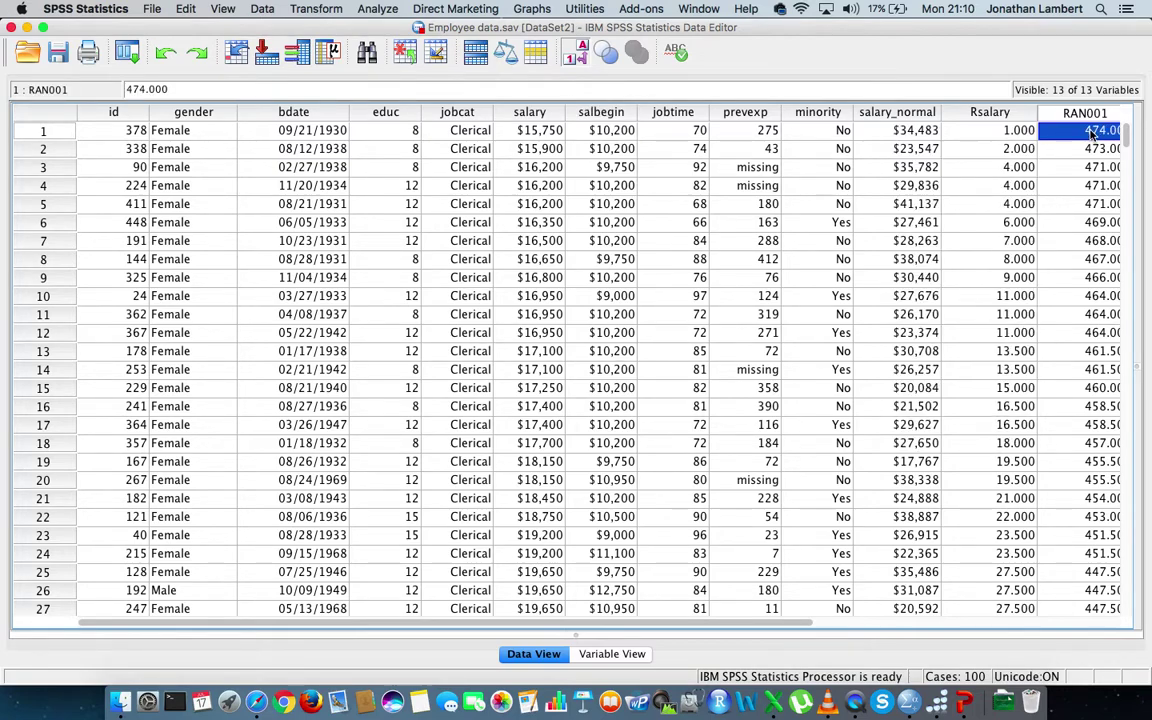
click(540, 134)
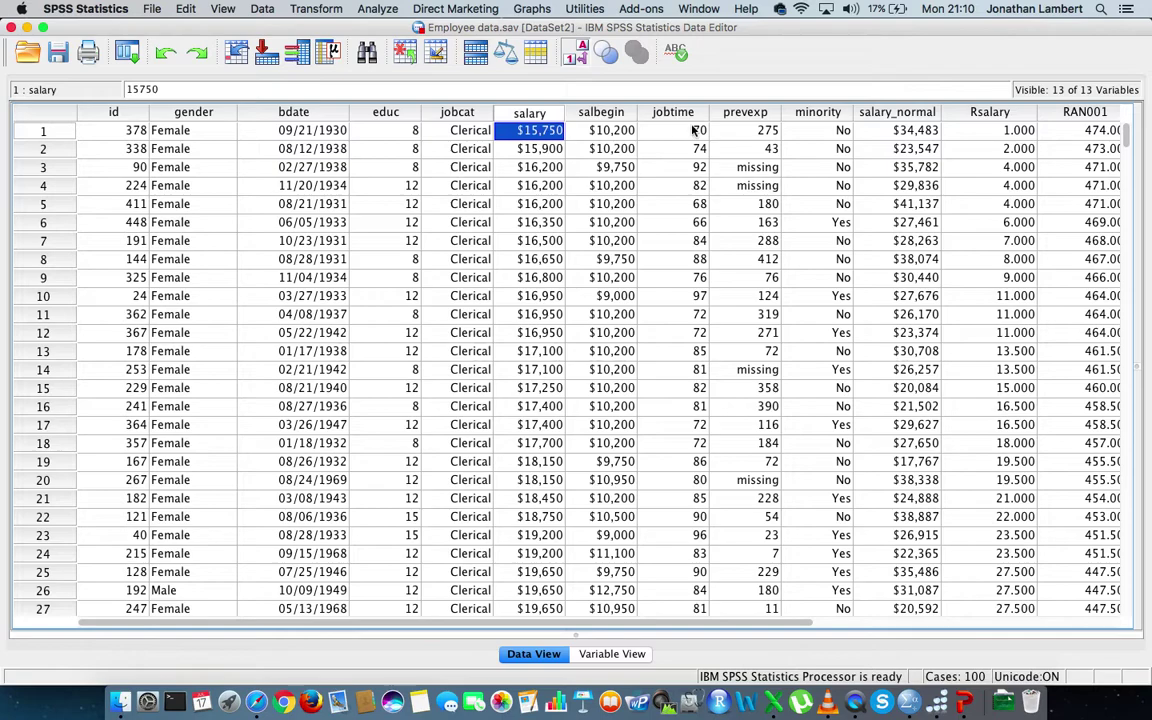
click(992, 134)
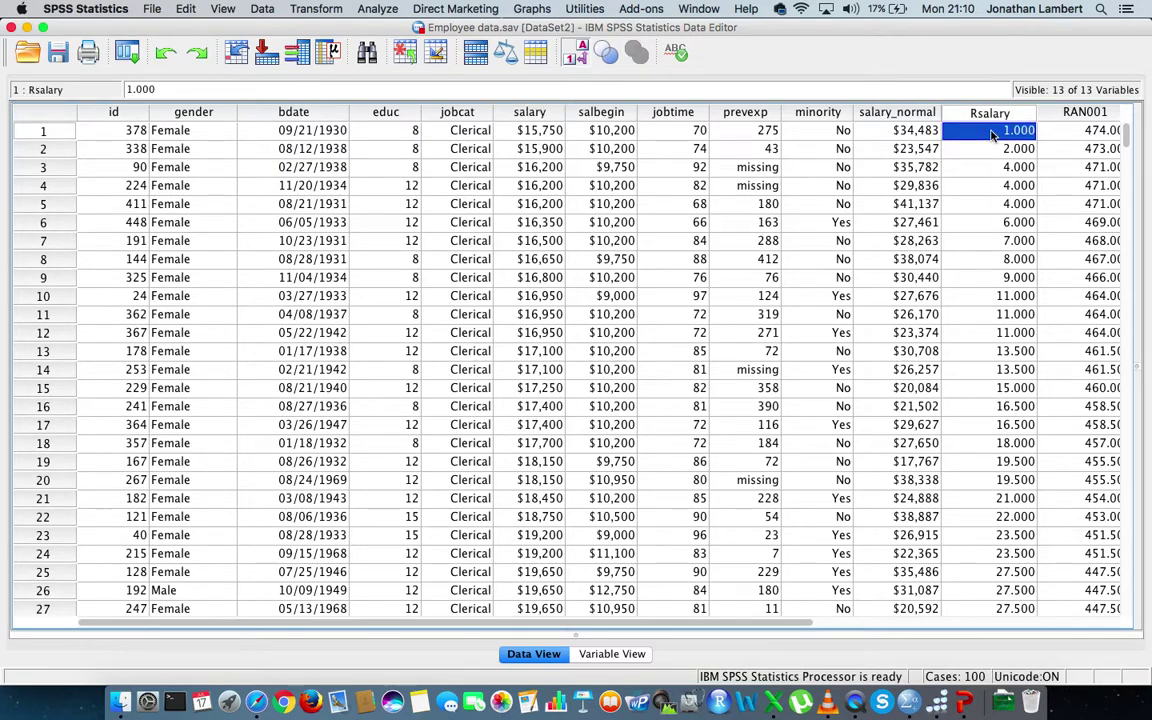
click(1099, 132)
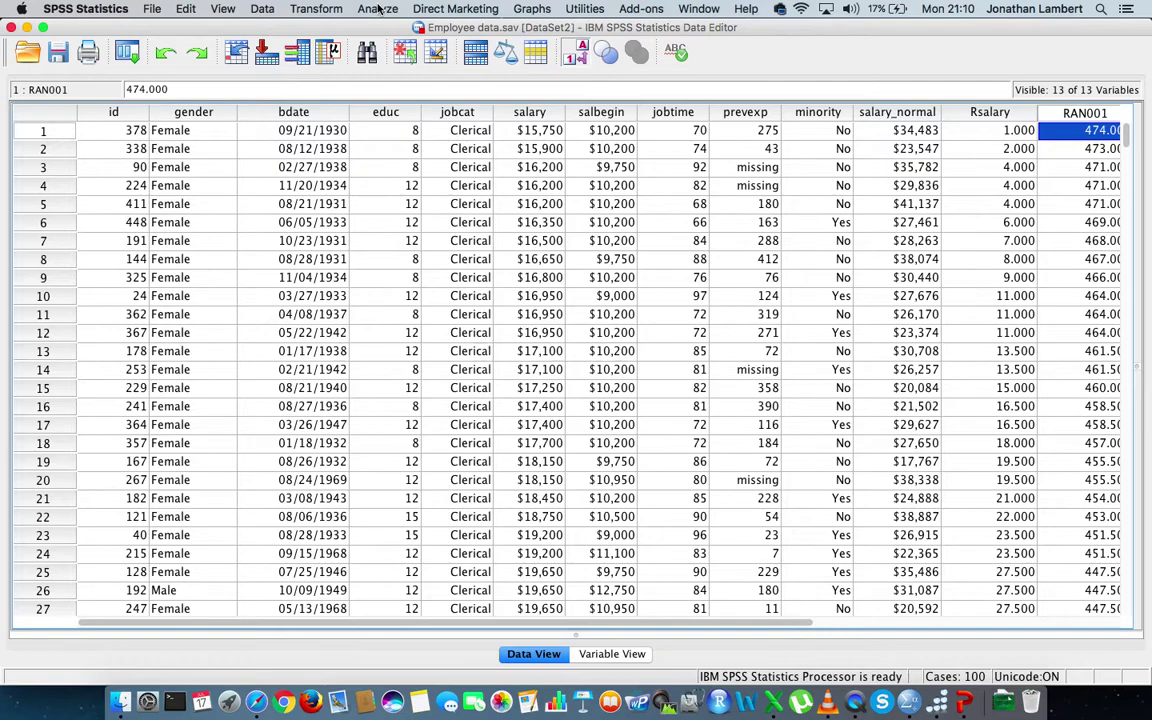
click(1080, 116)
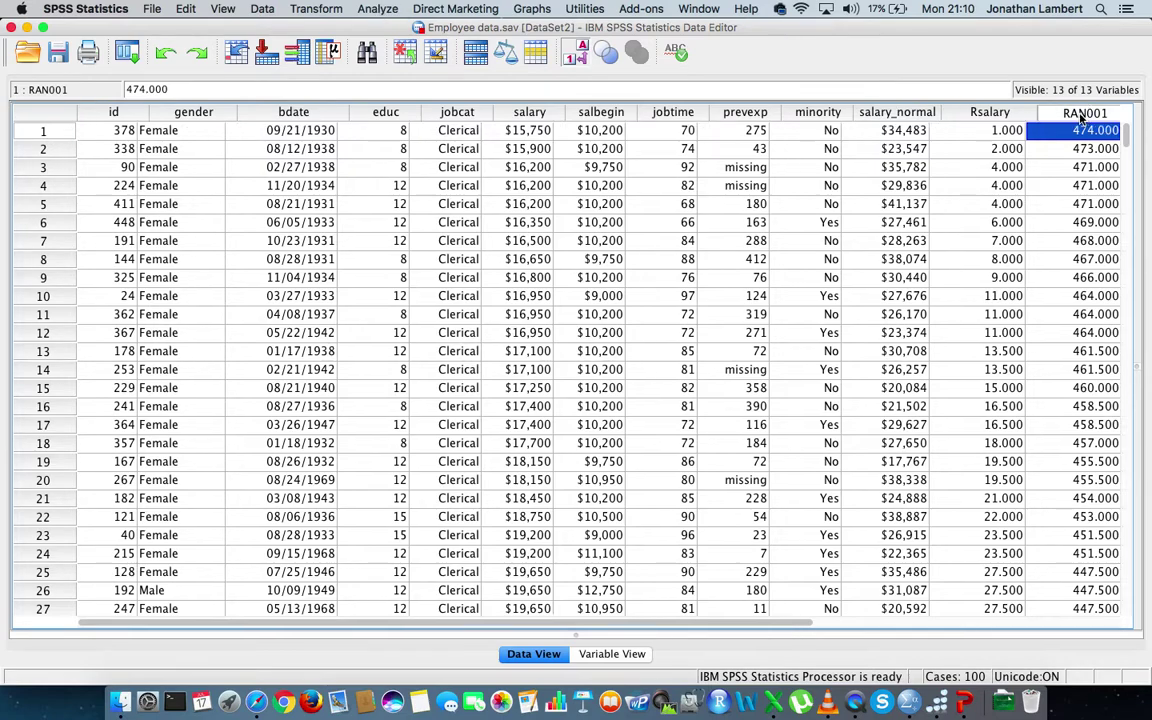
Step: Sort cases by the RAN001 key in ascending order
click(263, 9)
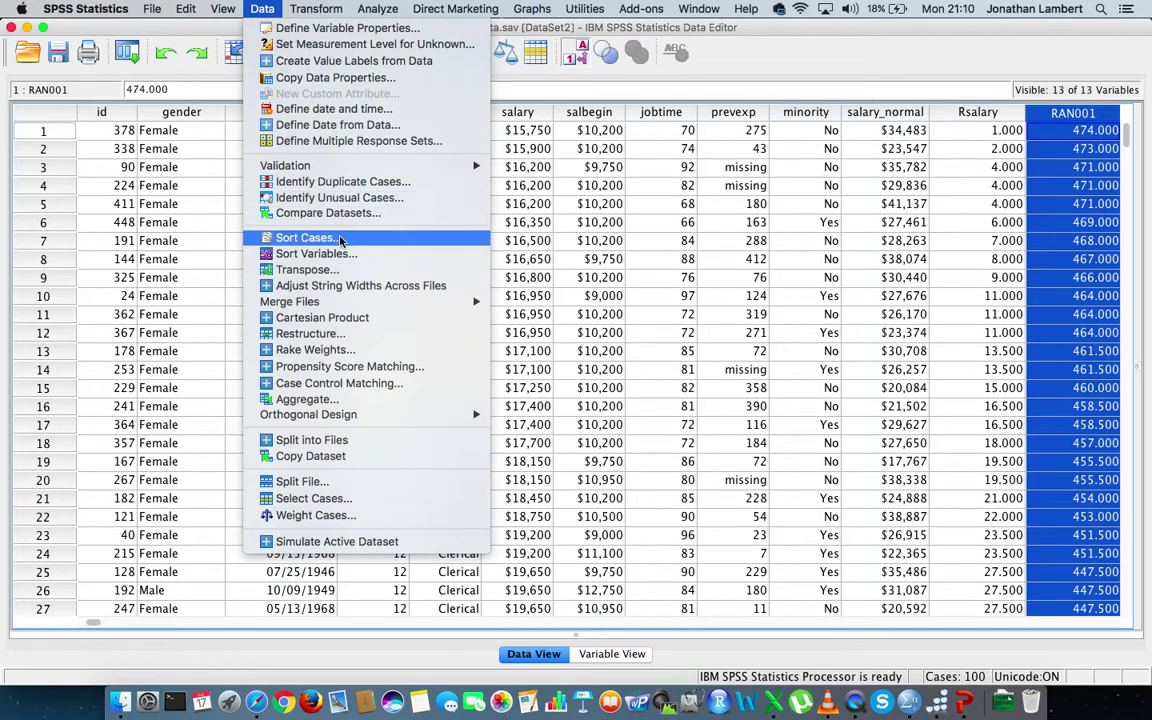
click(306, 237)
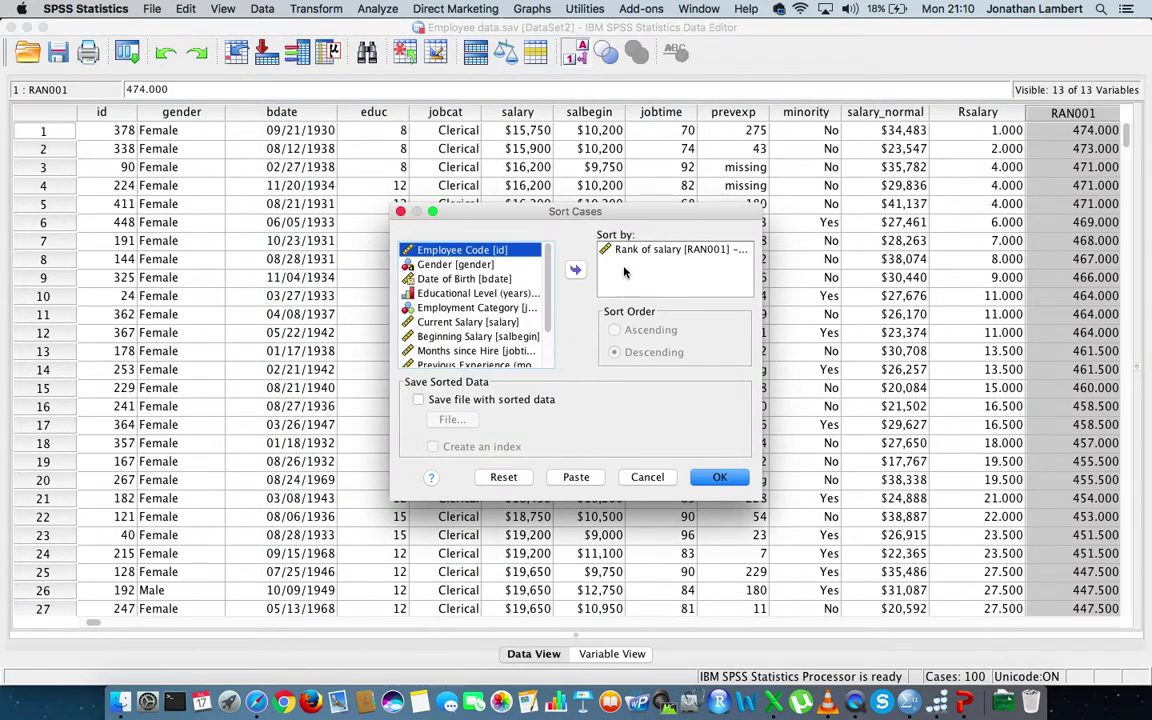
click(630, 255)
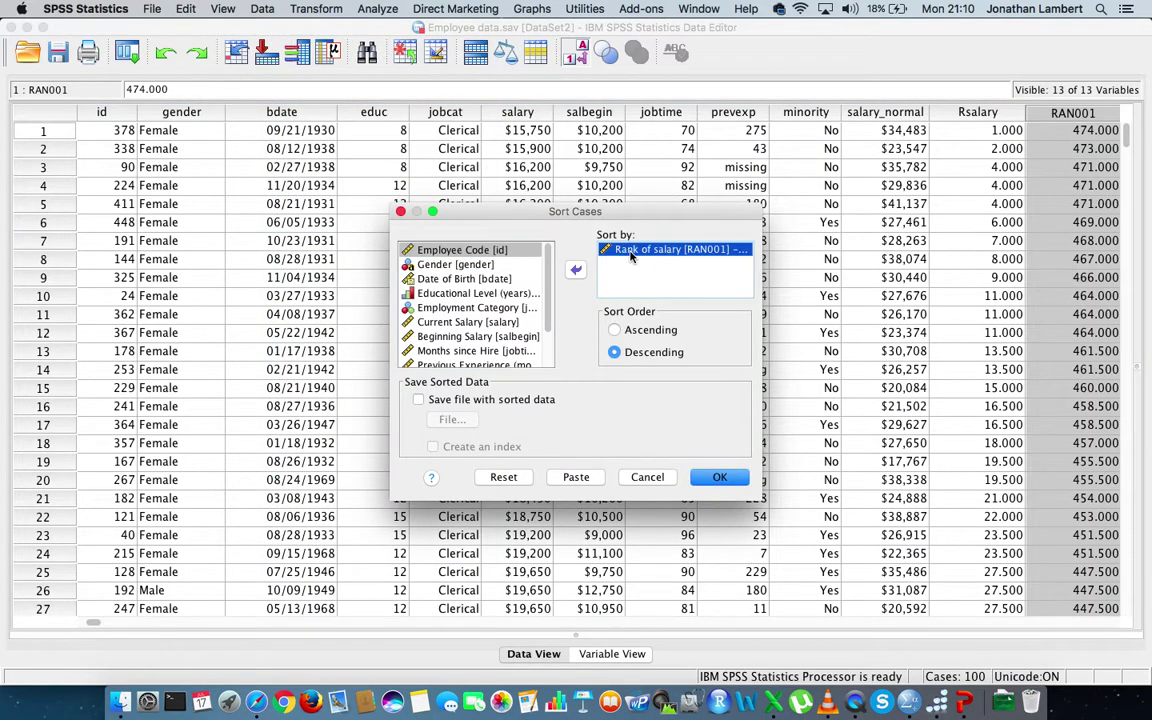
click(614, 330)
click(716, 481)
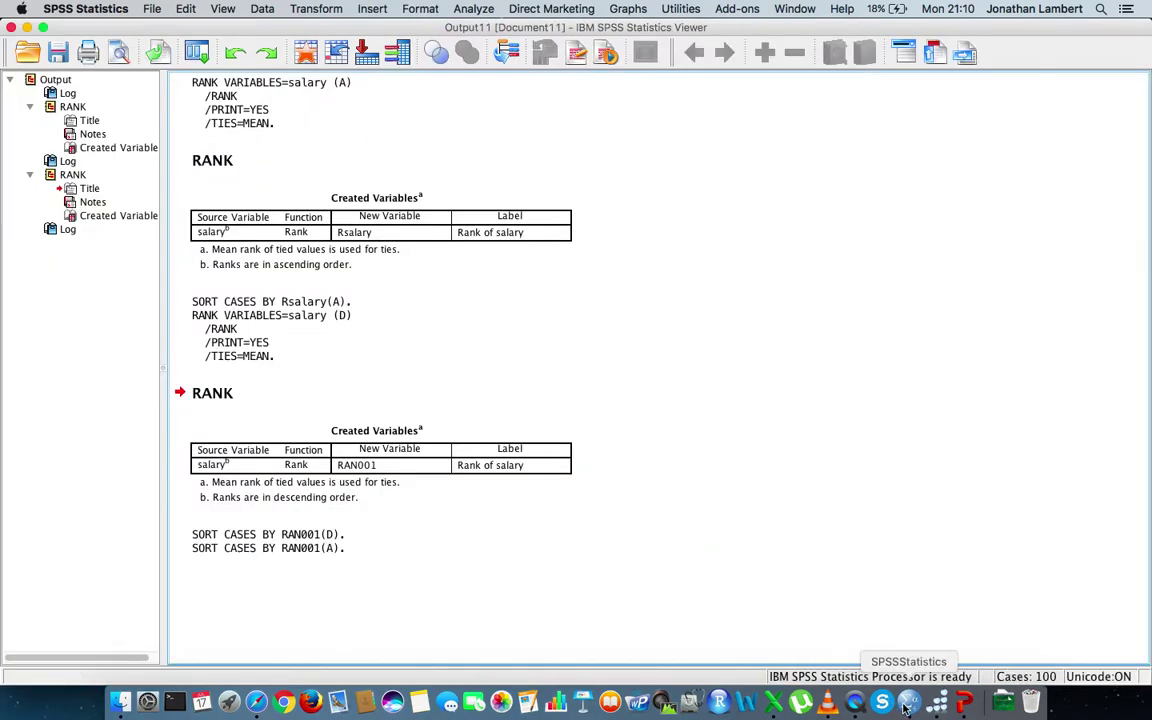
Step: Return to Employee data and verify row 1 shows salary $135,000 with RAN001 rank 1.000
right_click(908, 701)
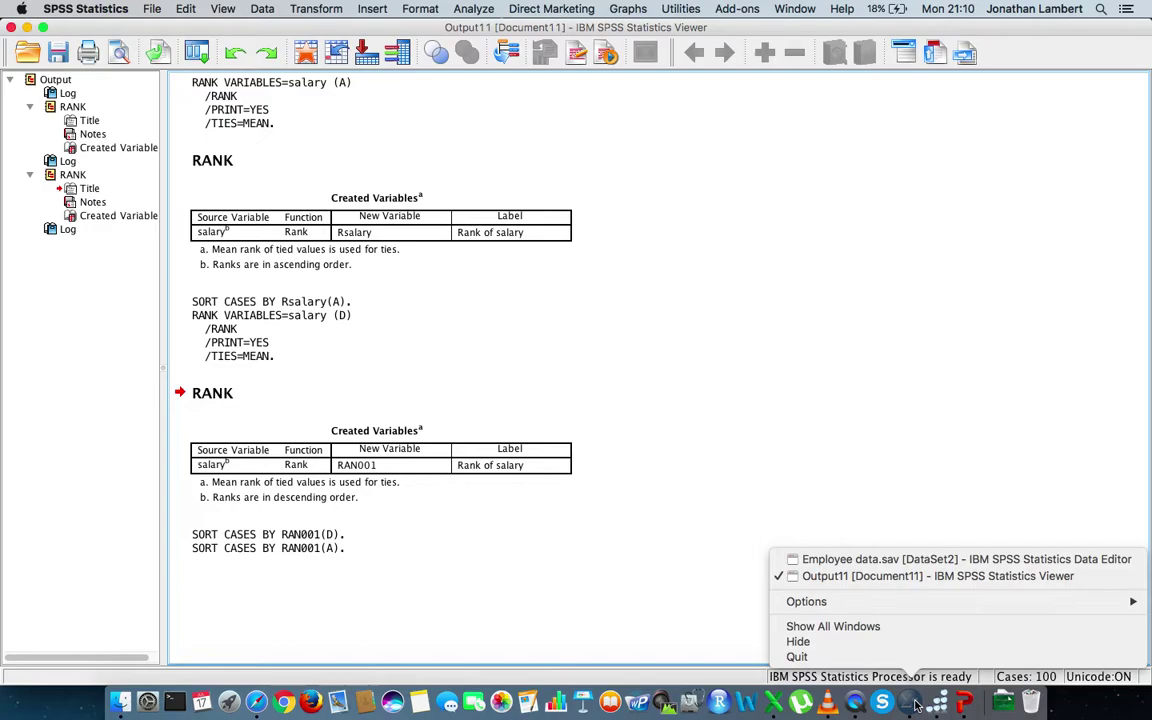
click(882, 557)
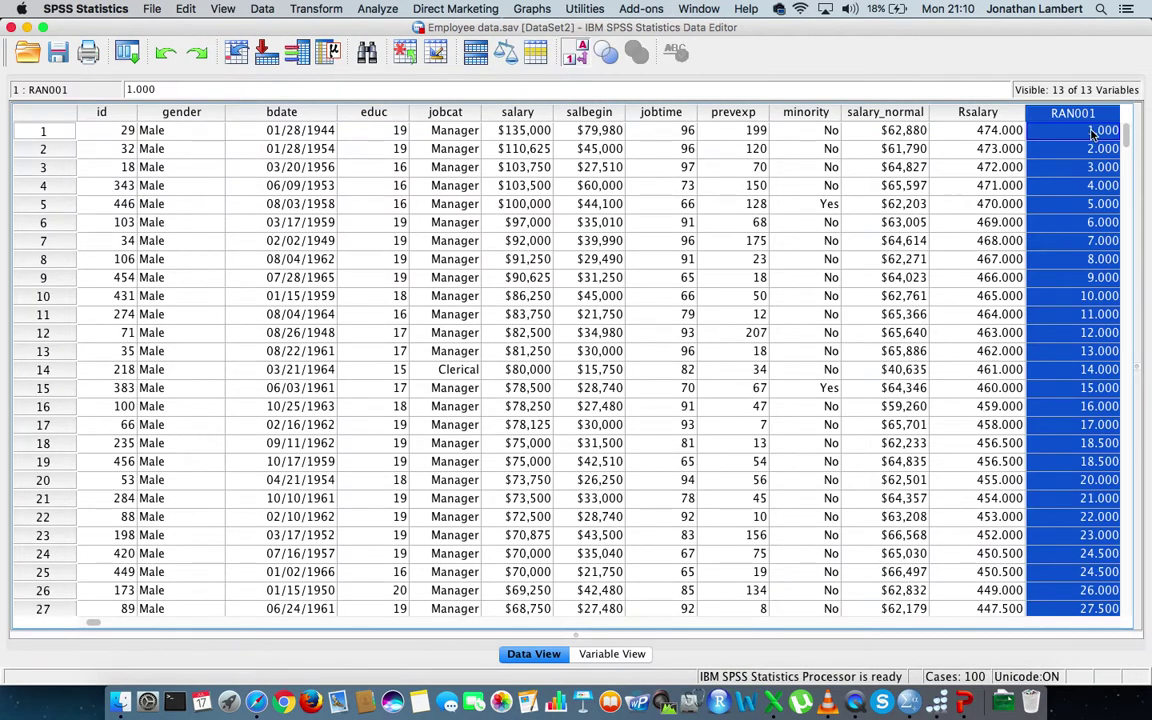
click(535, 132)
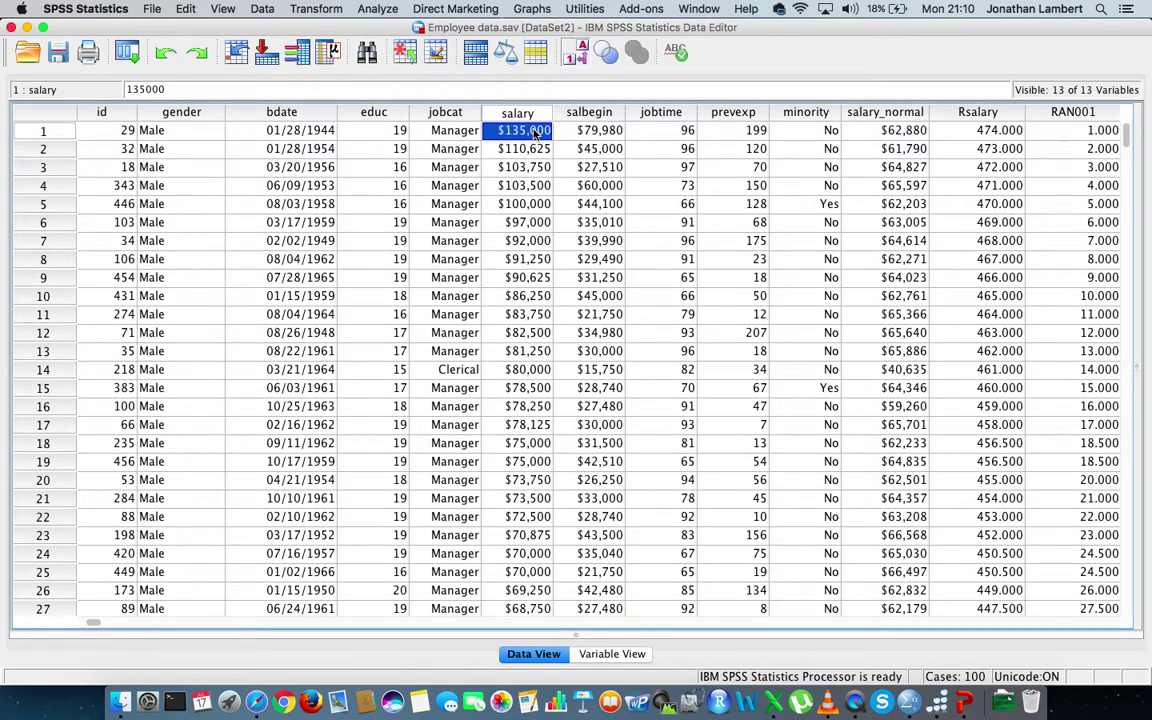
click(145, 130)
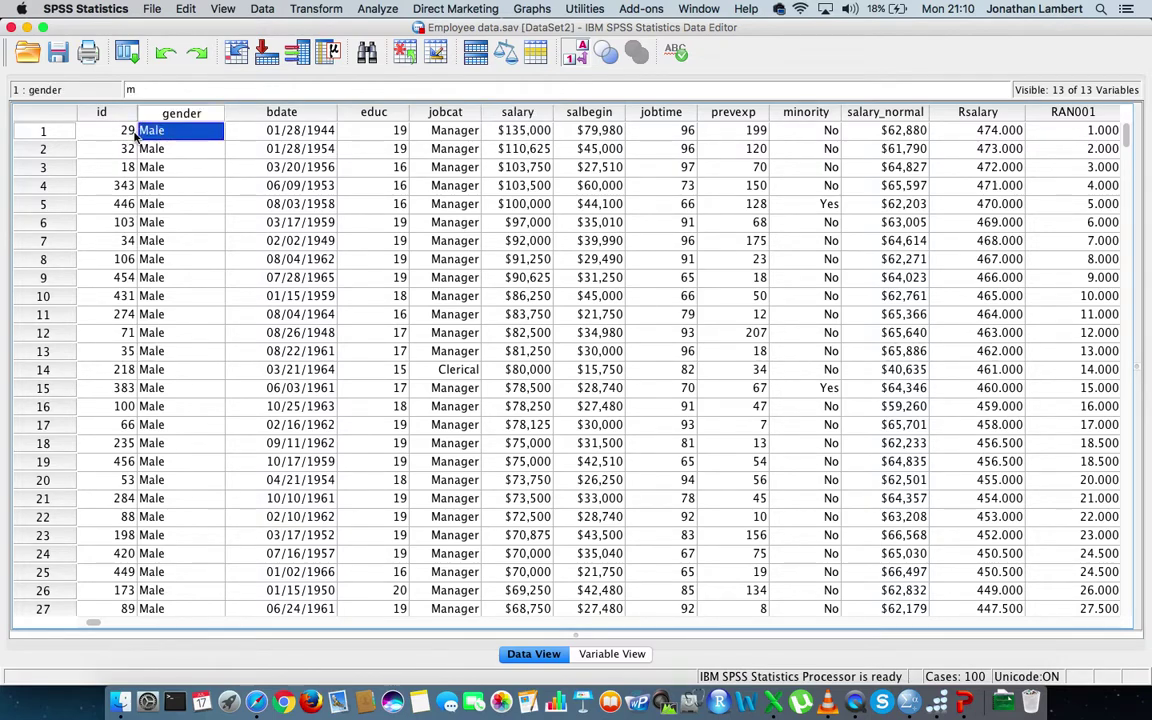
click(134, 134)
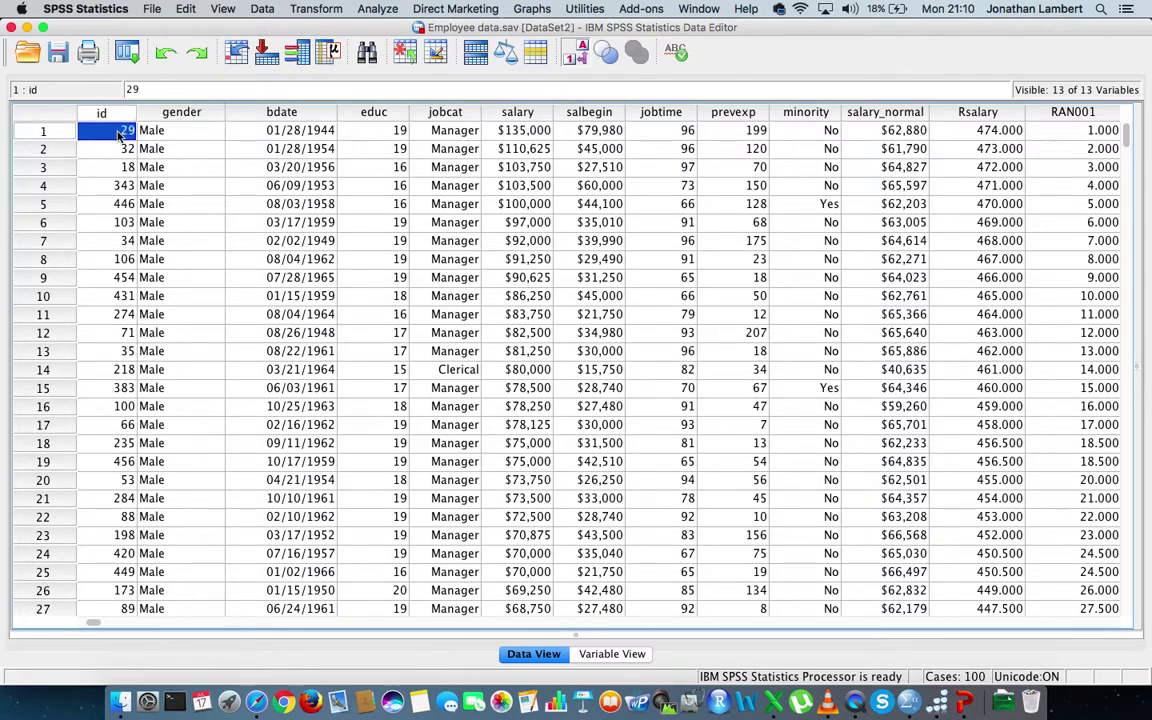
click(538, 134)
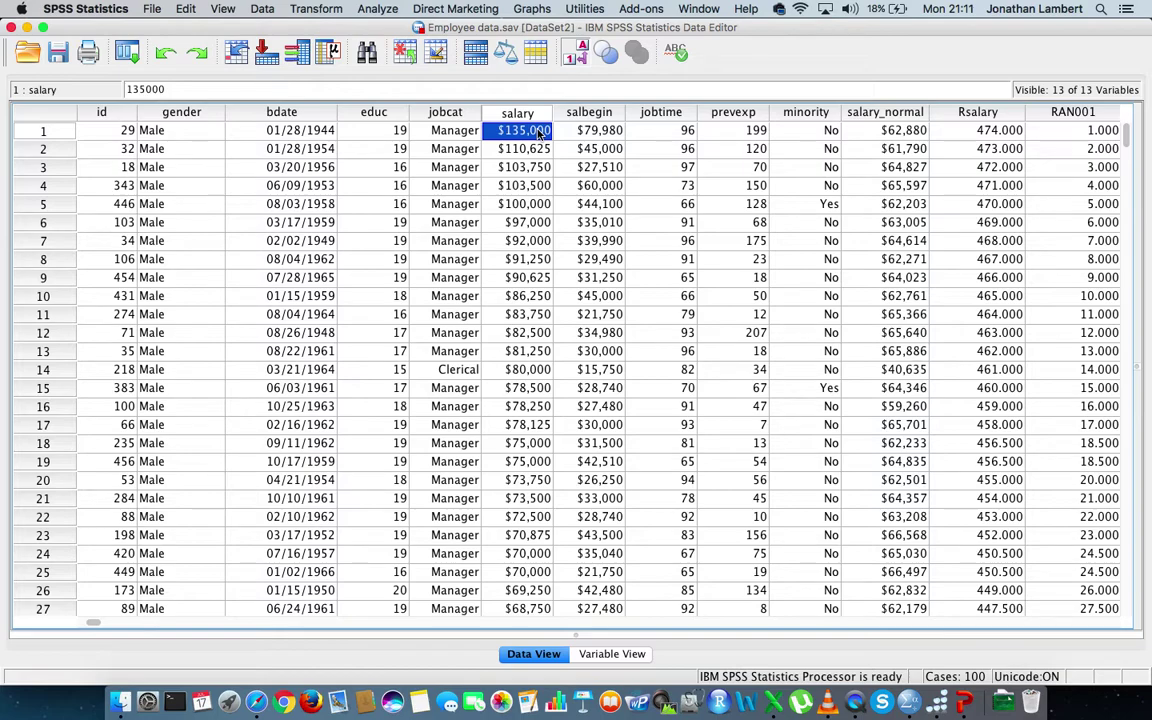
click(1095, 136)
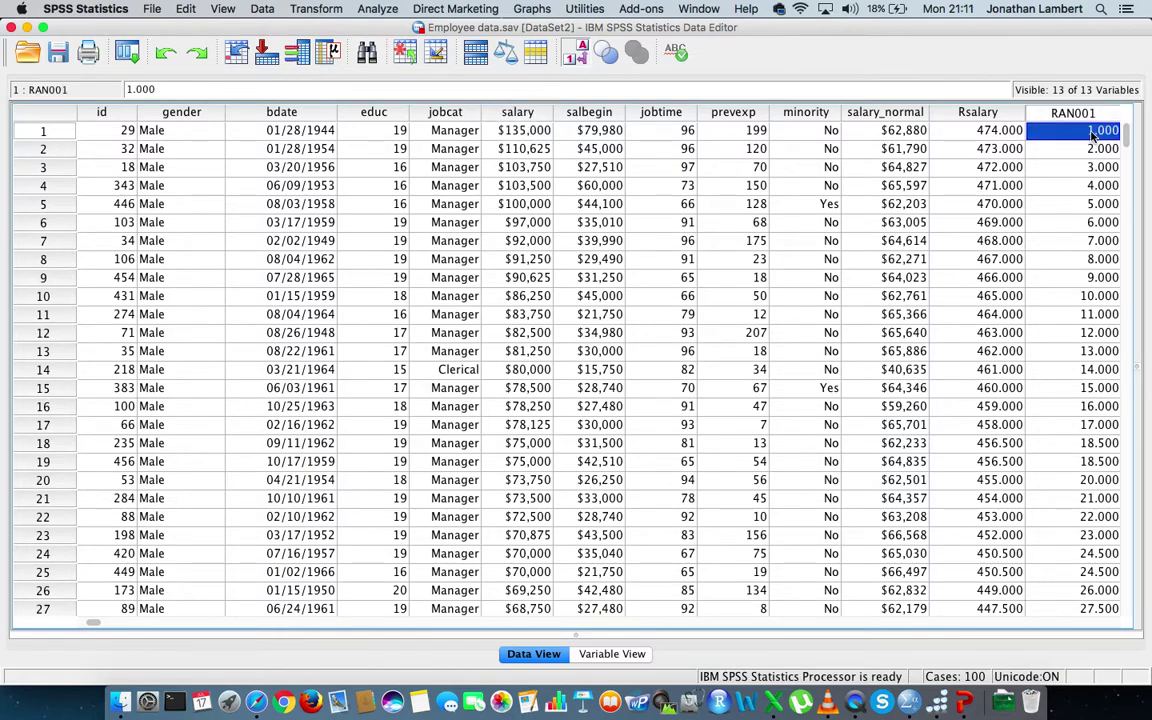